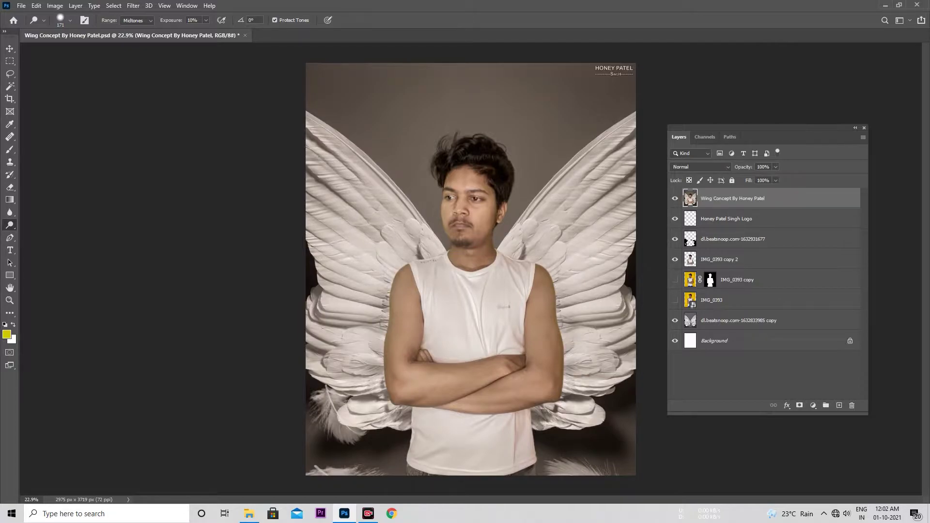
# - Preview the portrait photo and the Wings photo in Windows Photos
pyautogui.click(249, 514)
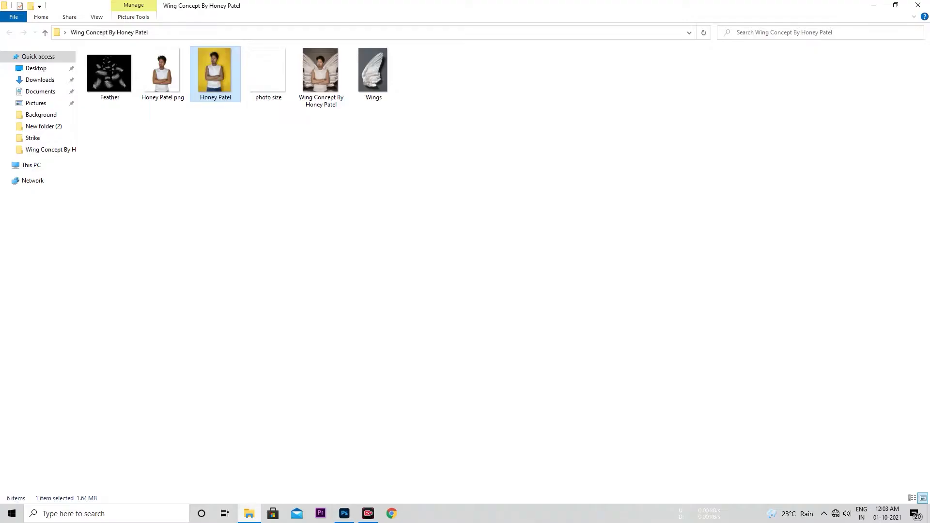
pyautogui.press('Return')
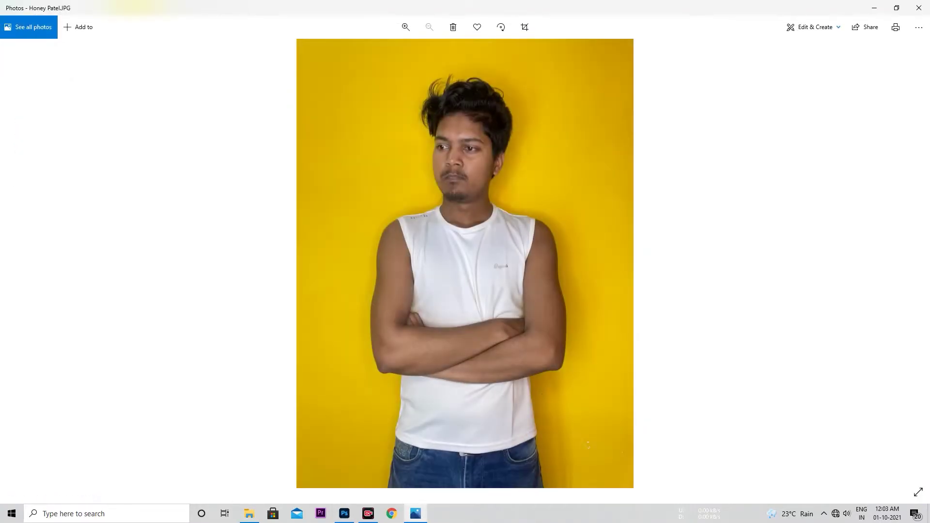
pyautogui.scroll(2, 465, 262)
pyautogui.scroll(2, 465, 261)
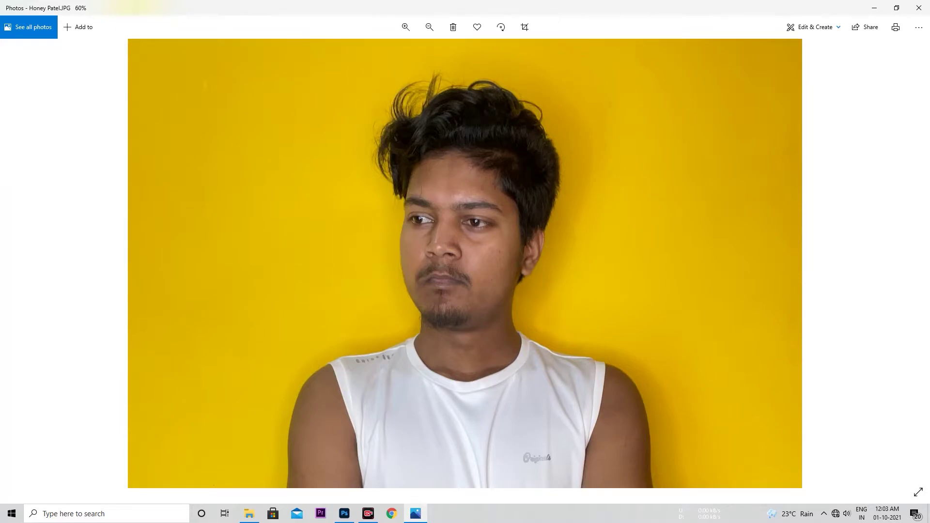
pyautogui.scroll(-2, 465, 262)
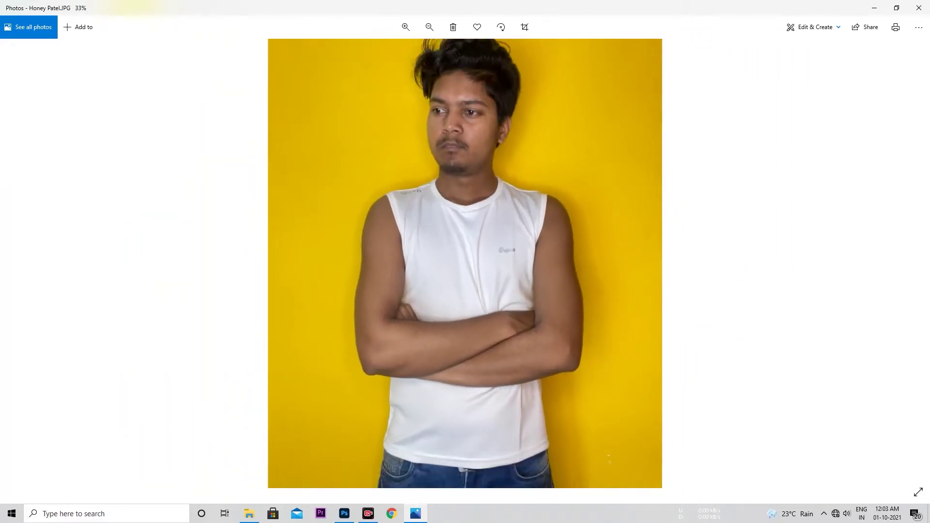
pyautogui.hotkey('alt', 'F4')
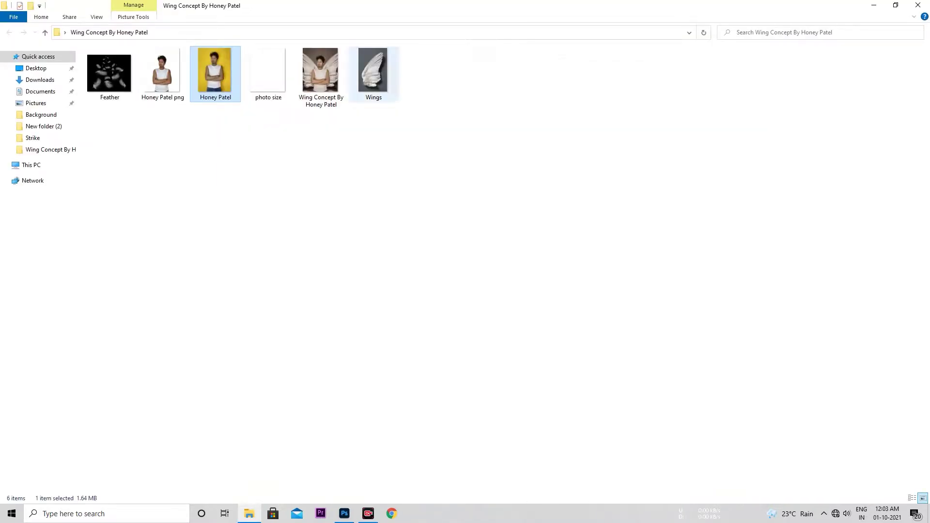
pyautogui.doubleClick(373, 70)
pyautogui.scroll(2, 465, 262)
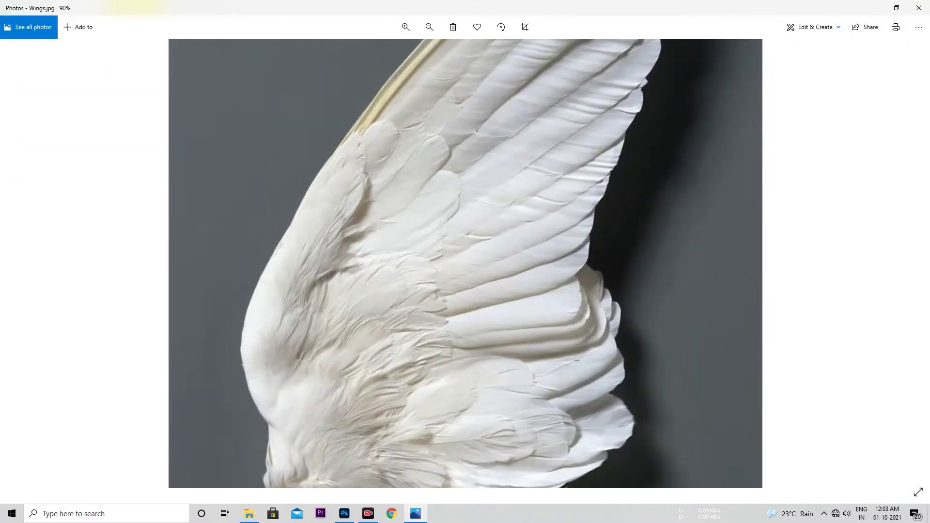
pyautogui.scroll(-2, 465, 262)
pyautogui.click(919, 8)
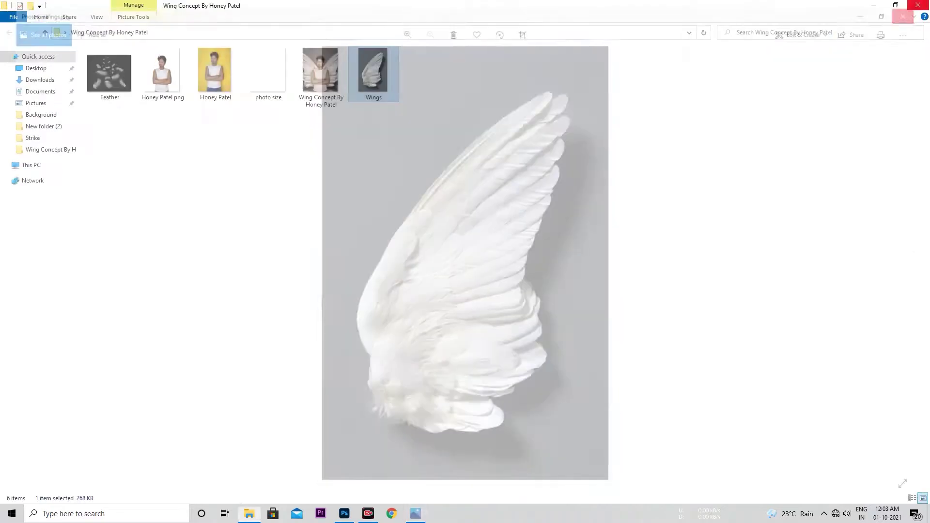
# - Preview the photo size image and the Feather image
pyautogui.doubleClick(267, 73)
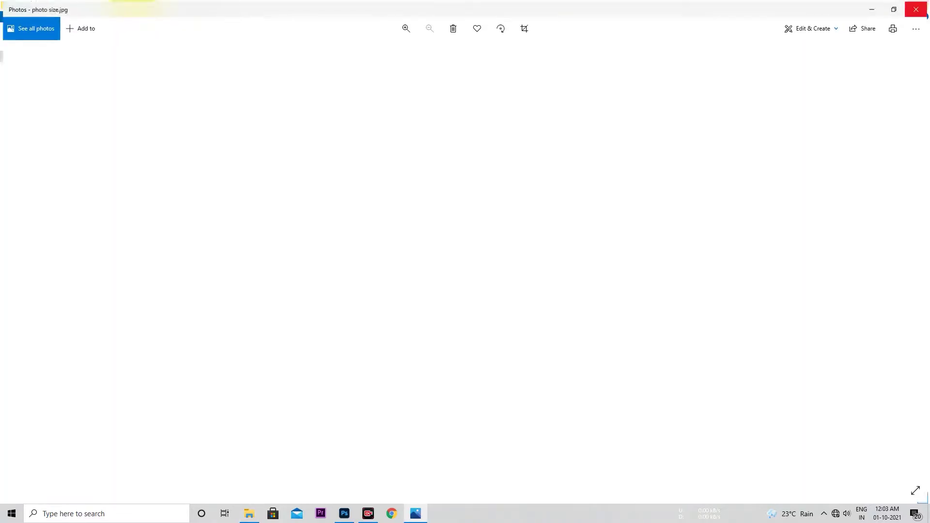
pyautogui.click(918, 7)
pyautogui.doubleClick(266, 73)
pyautogui.click(918, 8)
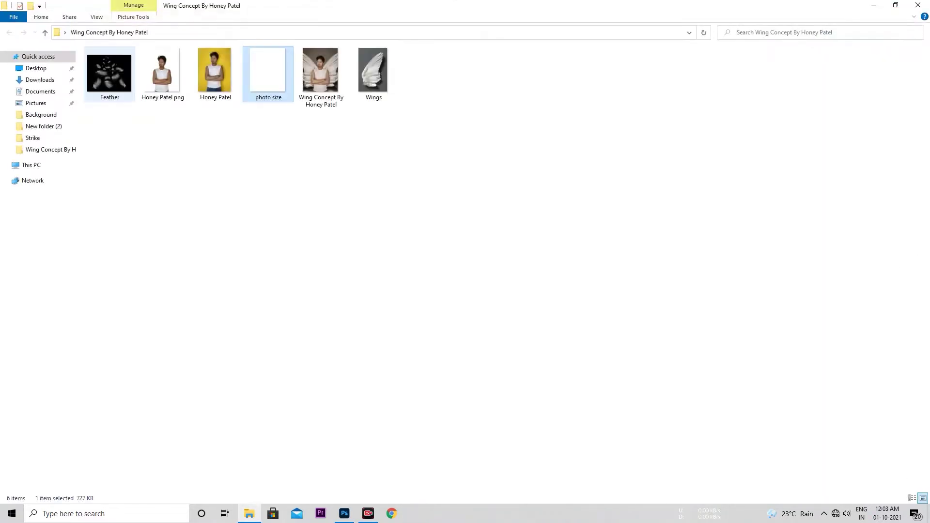
pyautogui.doubleClick(108, 73)
pyautogui.scroll(2, 516, 274)
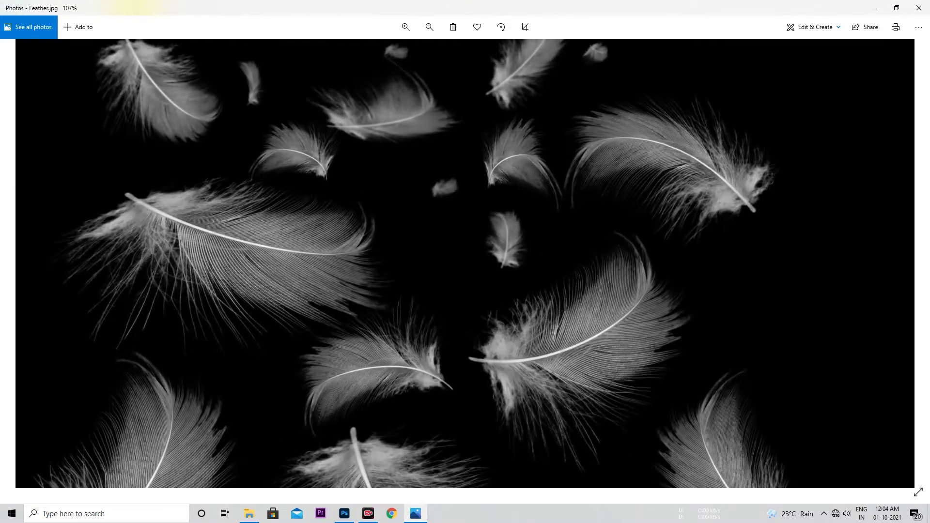
pyautogui.scroll(-2, 465, 262)
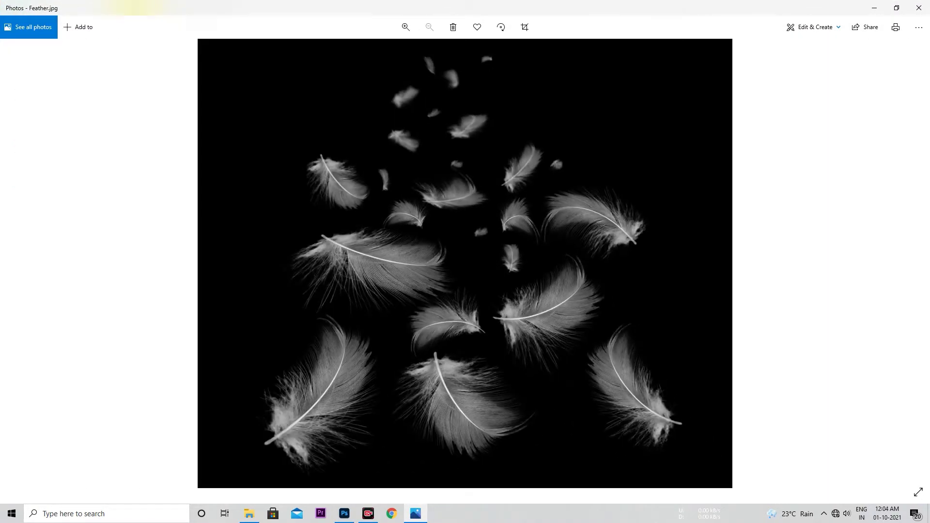
pyautogui.click(918, 7)
# - Re-check the portrait photo and its cut-out PNG, then return to the Photoshop composite
pyautogui.doubleClick(215, 70)
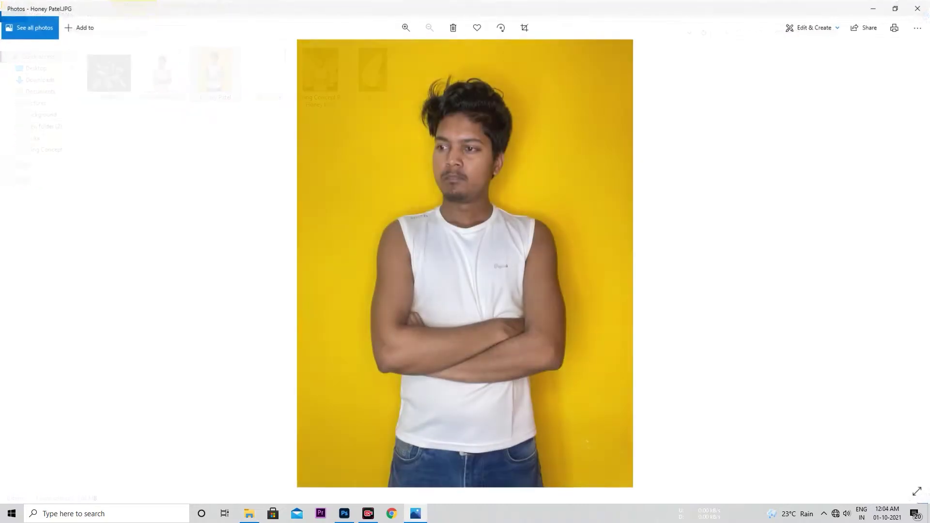
pyautogui.click(918, 8)
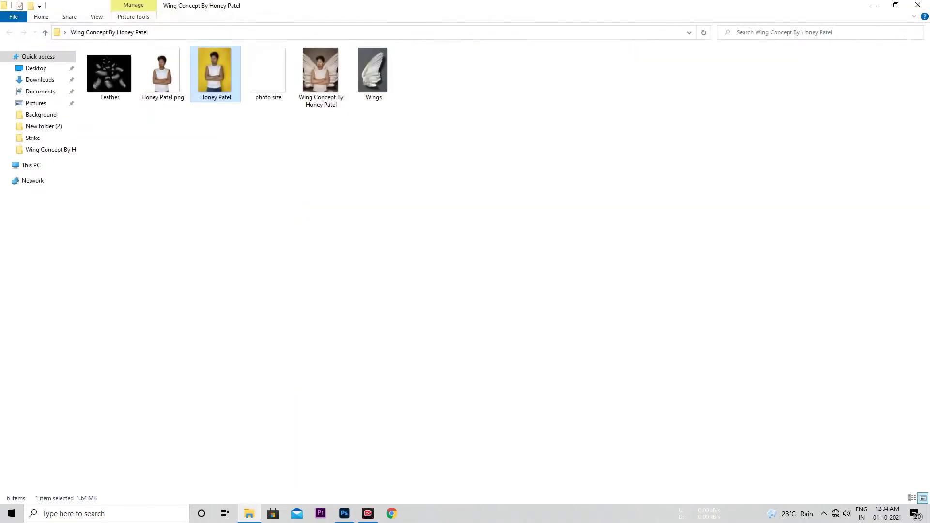
pyautogui.doubleClick(162, 73)
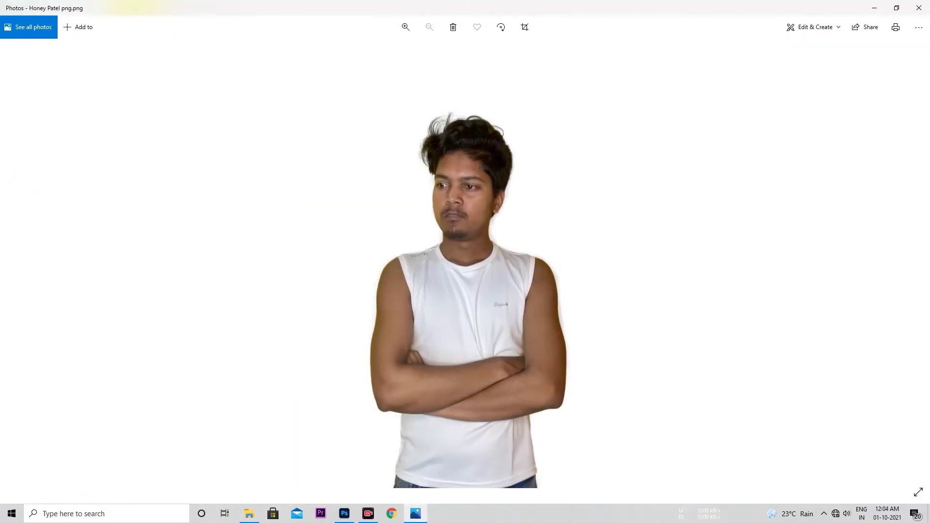
pyautogui.click(919, 7)
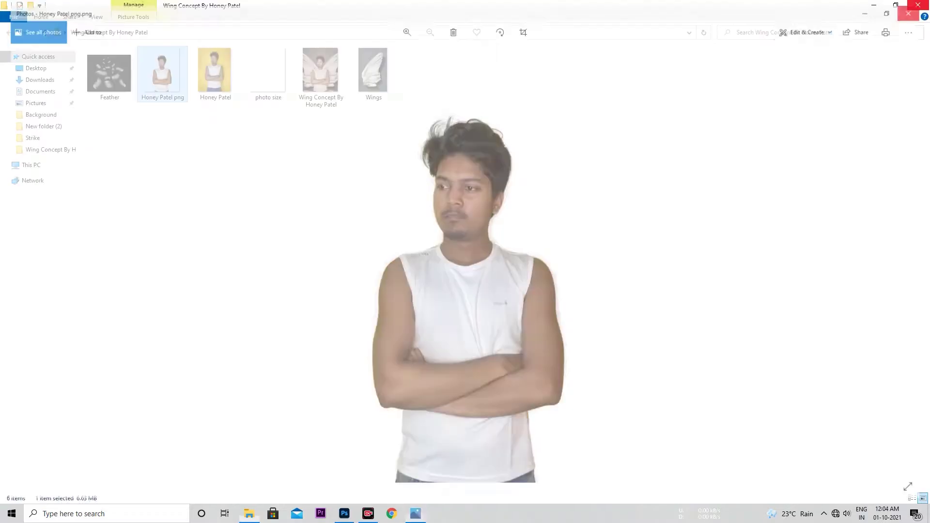
pyautogui.click(344, 513)
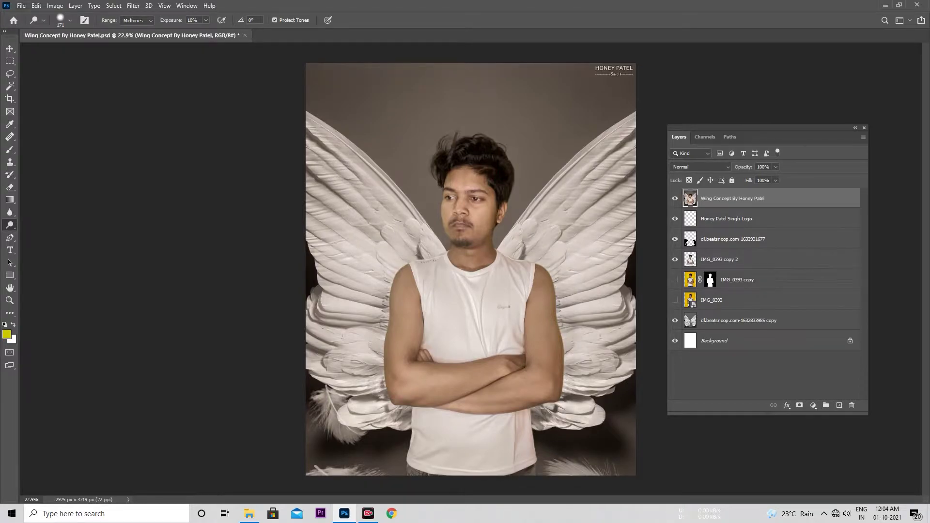
# - Open the blank photo size image as a Photoshop document
pyautogui.click(22, 5)
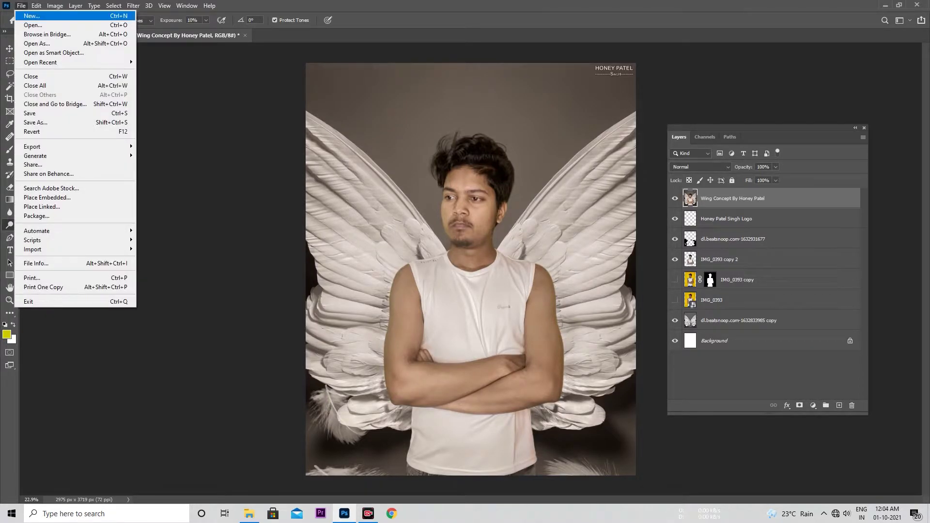
pyautogui.click(32, 25)
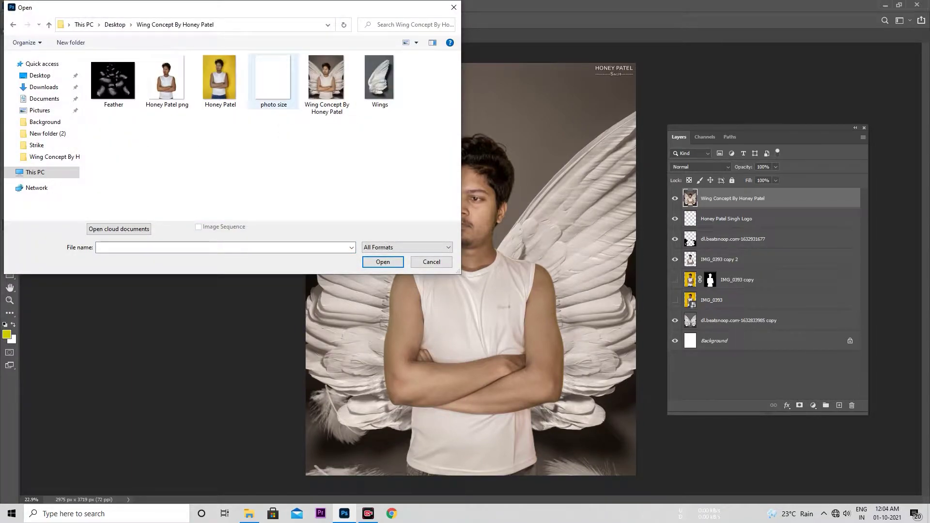
pyautogui.click(274, 77)
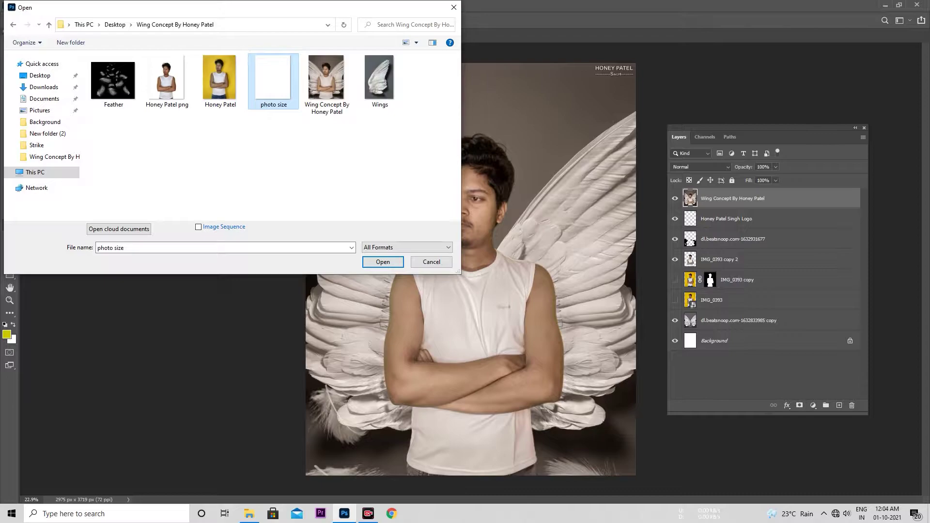
pyautogui.doubleClick(274, 78)
# - Place the Wings photo into the document, aligned to the canvas's right edge
pyautogui.click(249, 514)
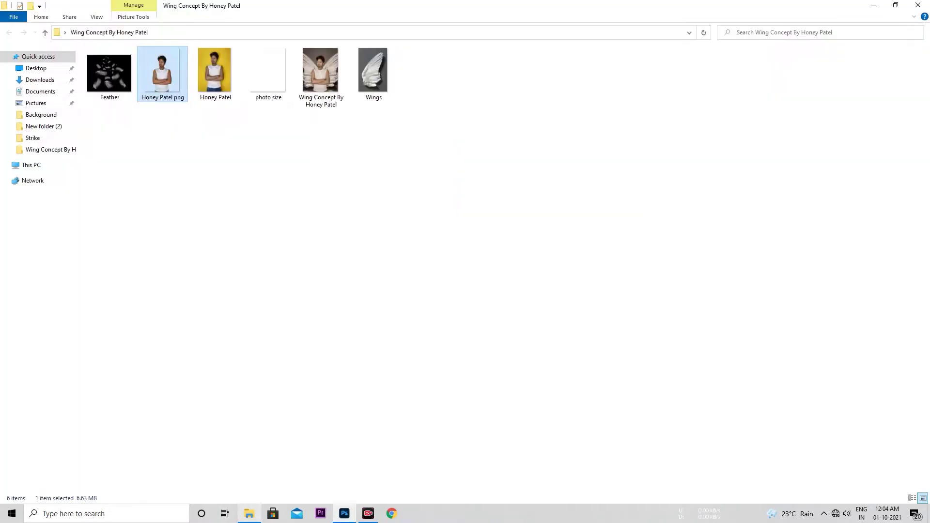
pyautogui.doubleClick(373, 72)
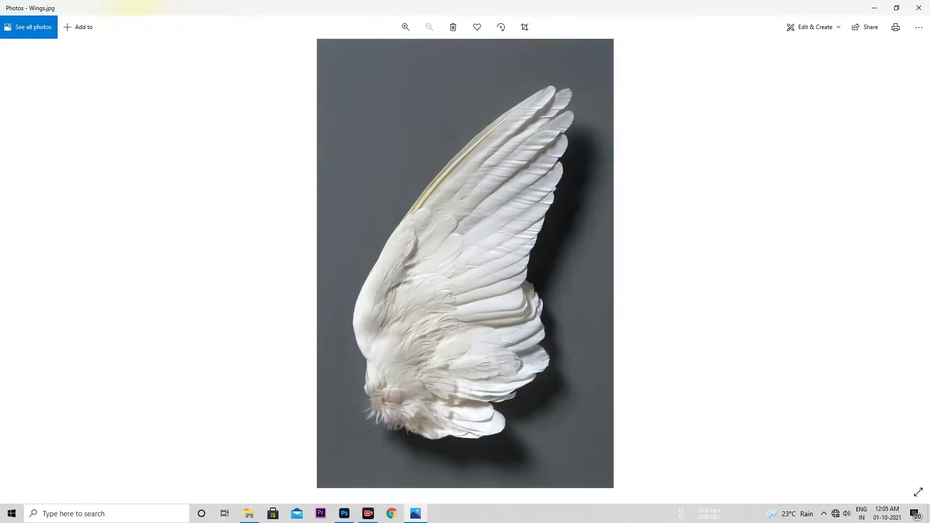
pyautogui.click(918, 5)
pyautogui.moveTo(373, 73)
pyautogui.mouseDown()
pyautogui.moveTo(345, 507)
pyautogui.moveTo(370, 268)
pyautogui.moveTo(324, 256)
pyautogui.moveTo(597, 269)
pyautogui.moveTo(577, 269)
pyautogui.mouseUp()
pyautogui.moveTo(446, 388); pyautogui.dragTo(508, 387)
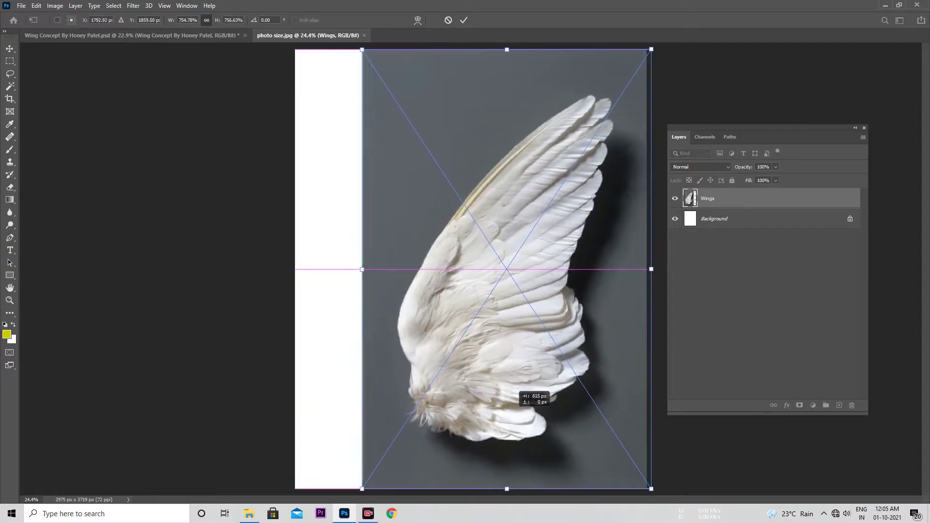
pyautogui.press('Return')
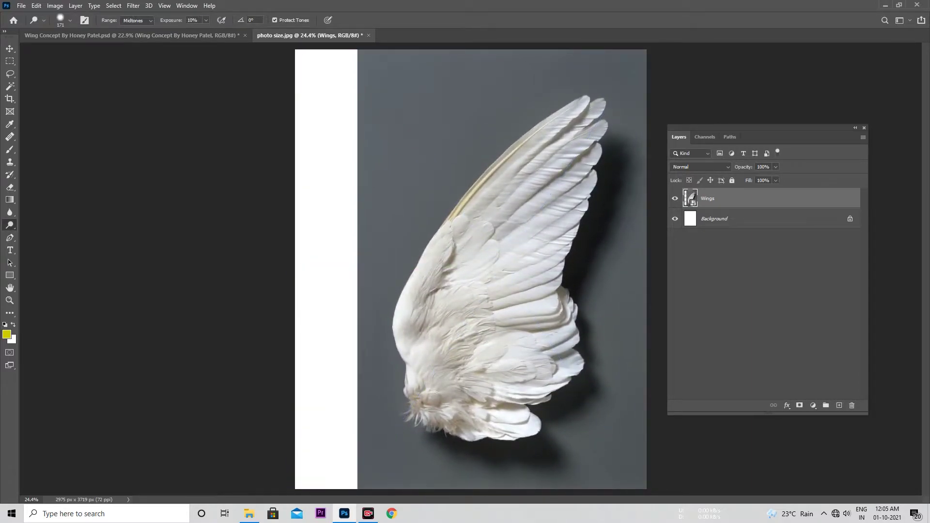
# - Place the cut-out portrait PNG from the source folder, centred on the canvas above the wing
pyautogui.click(249, 514)
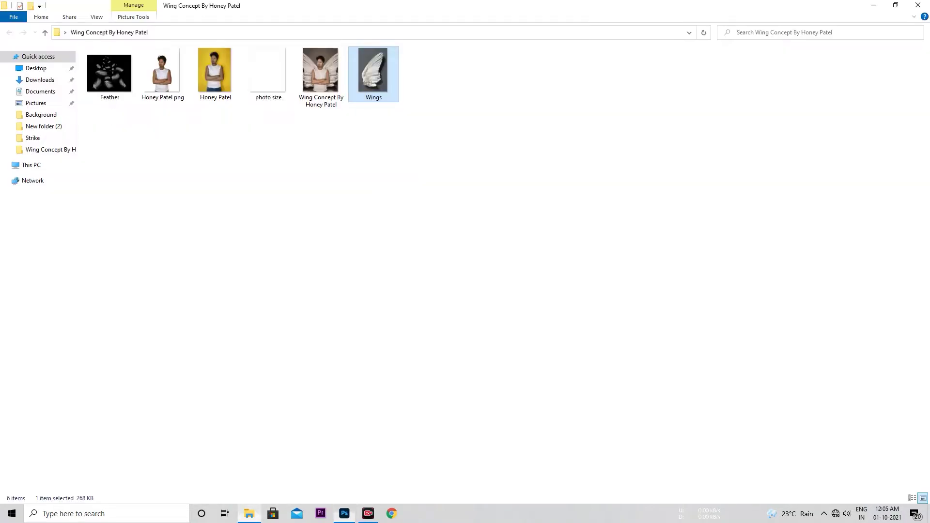
pyautogui.moveTo(162, 72)
pyautogui.mouseDown()
pyautogui.moveTo(344, 512)
pyautogui.moveTo(471, 270)
pyautogui.mouseUp()
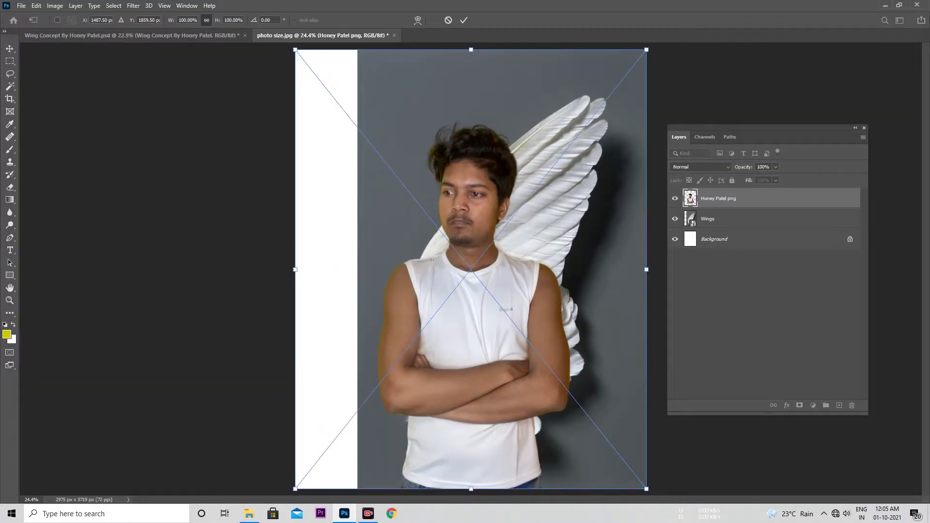
pyautogui.moveTo(495, 226); pyautogui.dragTo(495, 227)
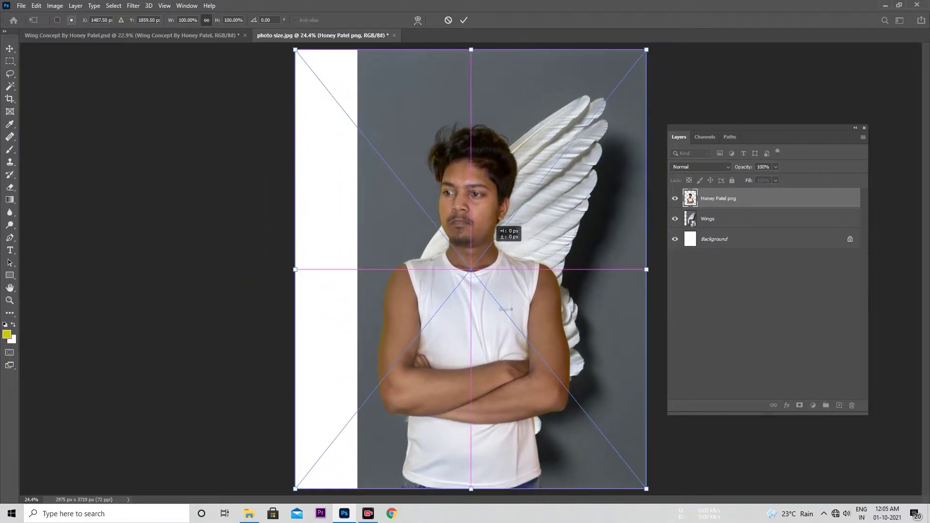
pyautogui.press('Return')
pyautogui.press('o')
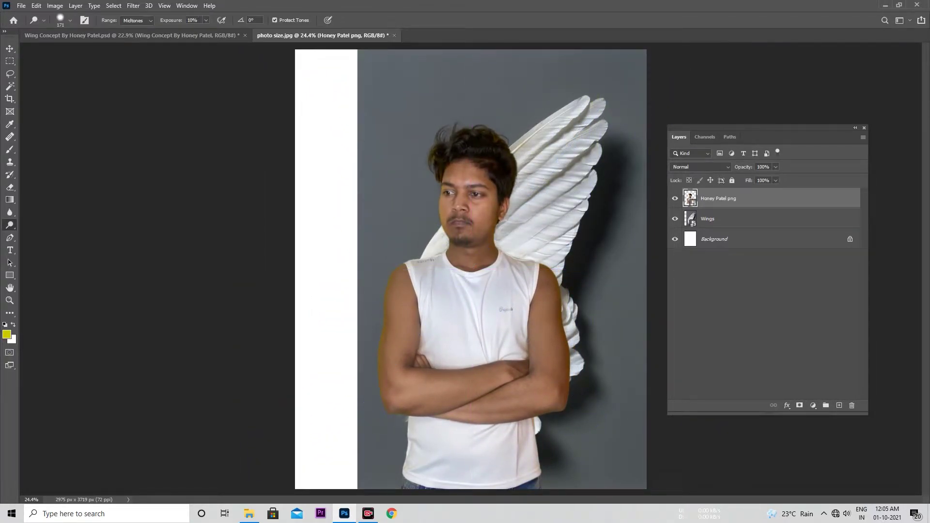
pyautogui.hotkey('alt', '[')
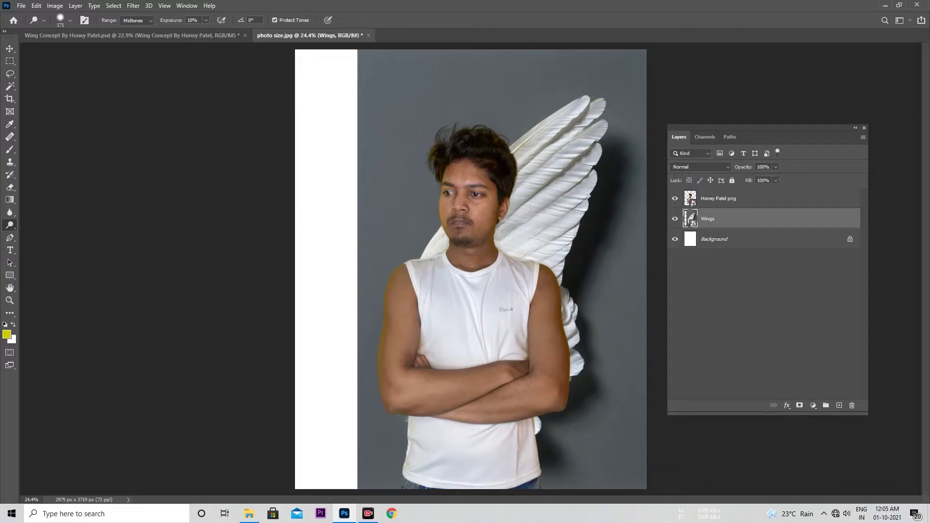
# - Move the Wings layer to the right side of the picture
pyautogui.hotkey('ctrl', 't')
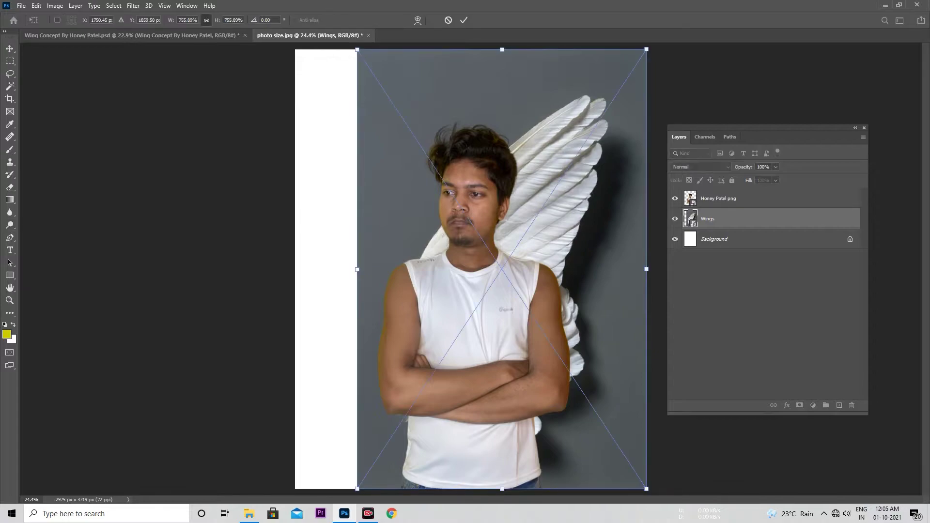
pyautogui.moveTo(545, 249); pyautogui.dragTo(630, 252)
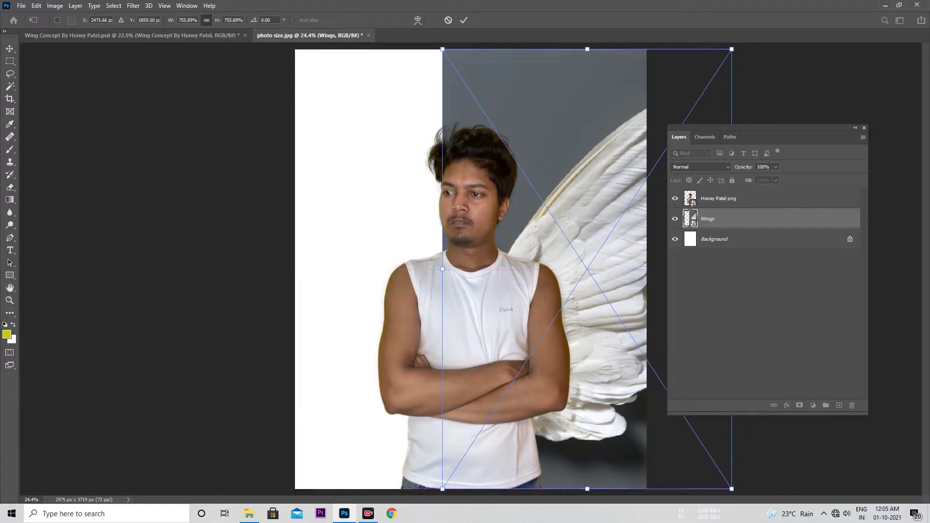
pyautogui.press('Return')
pyautogui.press('o')
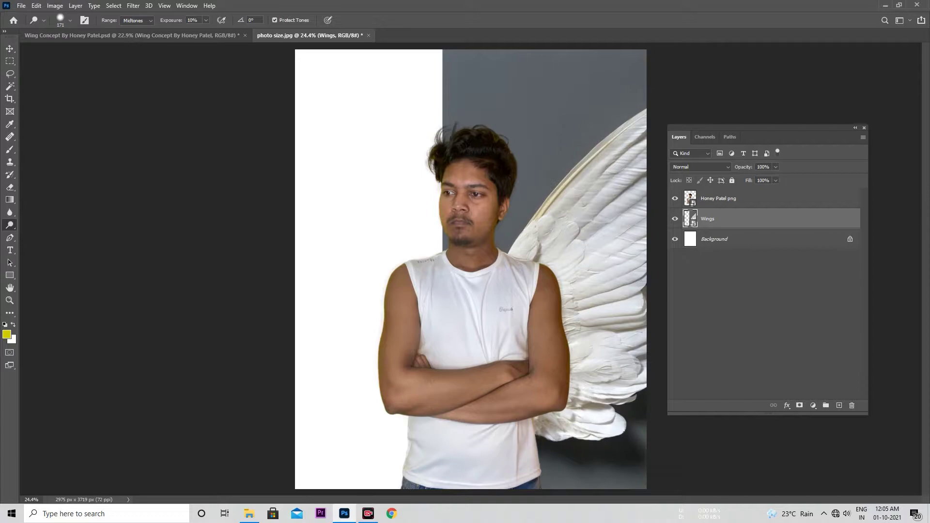
# - Duplicate the Wings layer, flip the copy horizontally and move it to the left side
pyautogui.rightClick(721, 219)
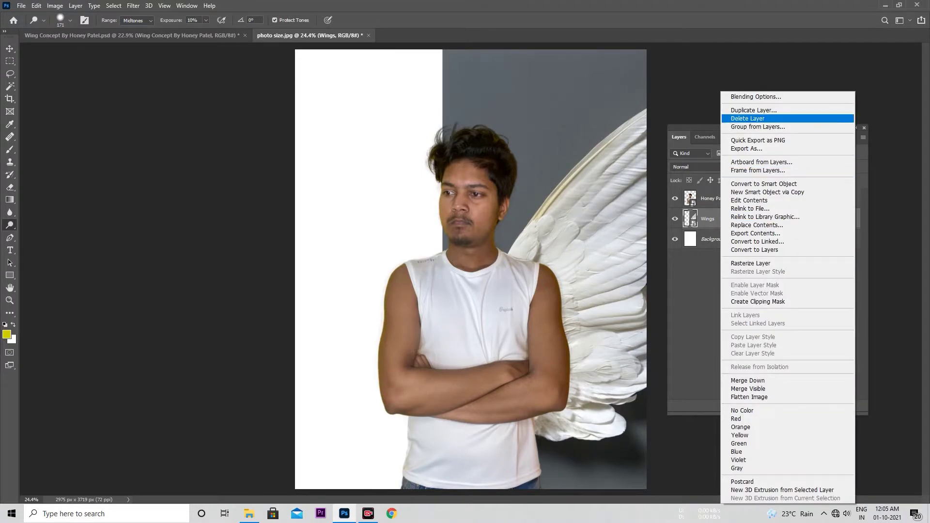
pyautogui.click(754, 110)
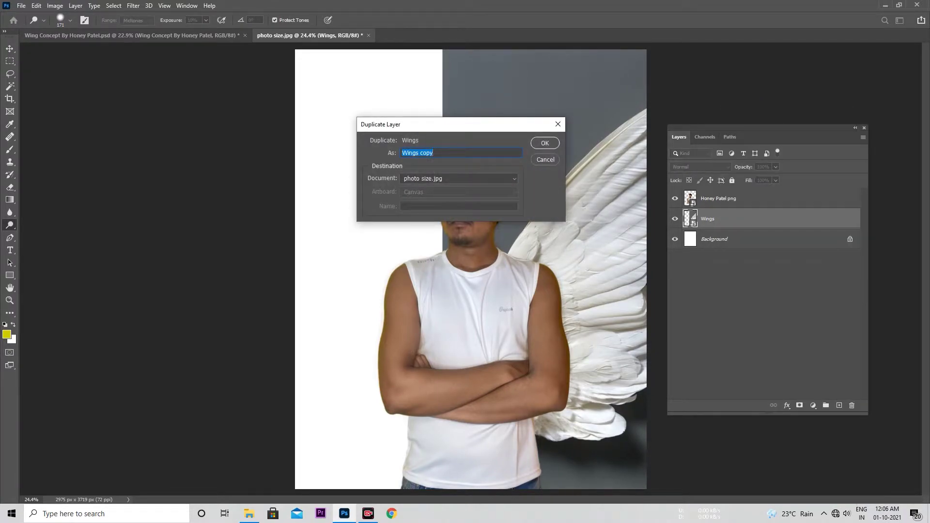
pyautogui.press('Return')
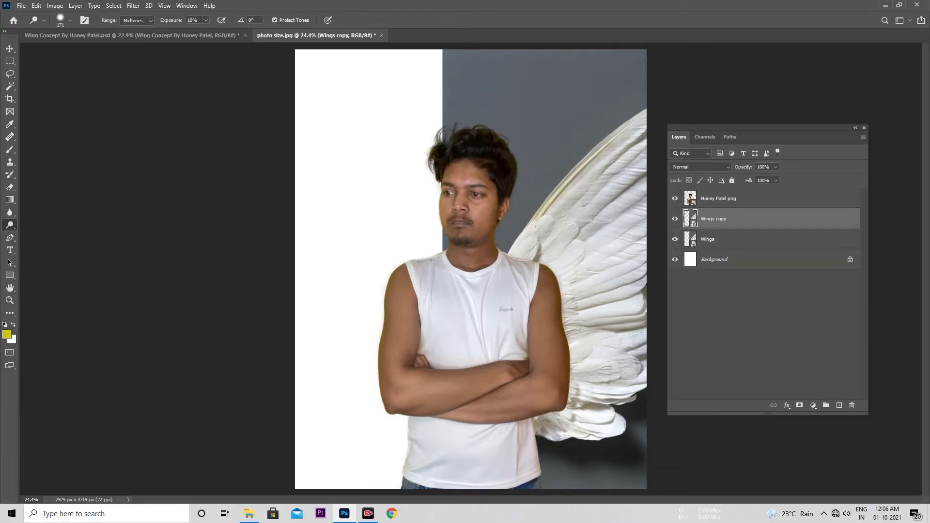
pyautogui.hotkey('ctrl', 't')
pyautogui.rightClick(540, 183)
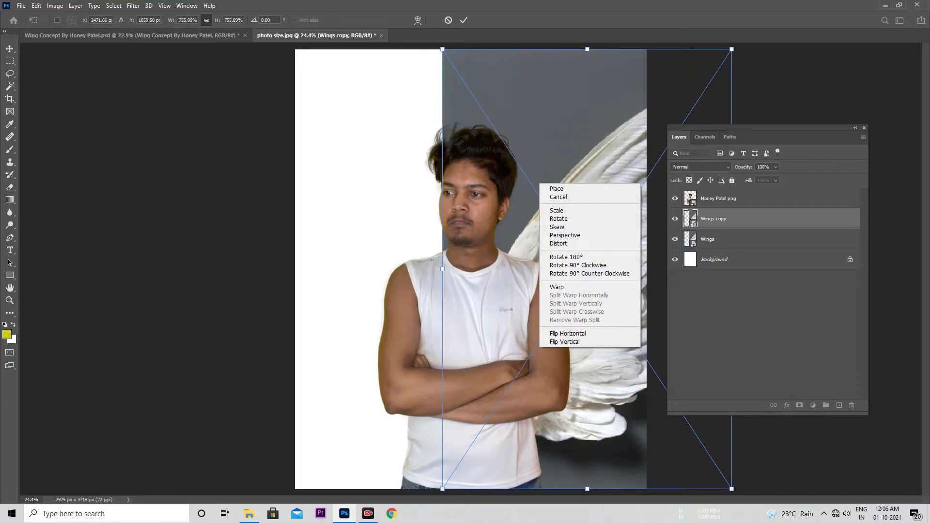
pyautogui.click(568, 333)
pyautogui.moveTo(671, 228)
pyautogui.mouseDown()
pyautogui.moveTo(412, 227)
pyautogui.moveTo(435, 245)
pyautogui.mouseUp()
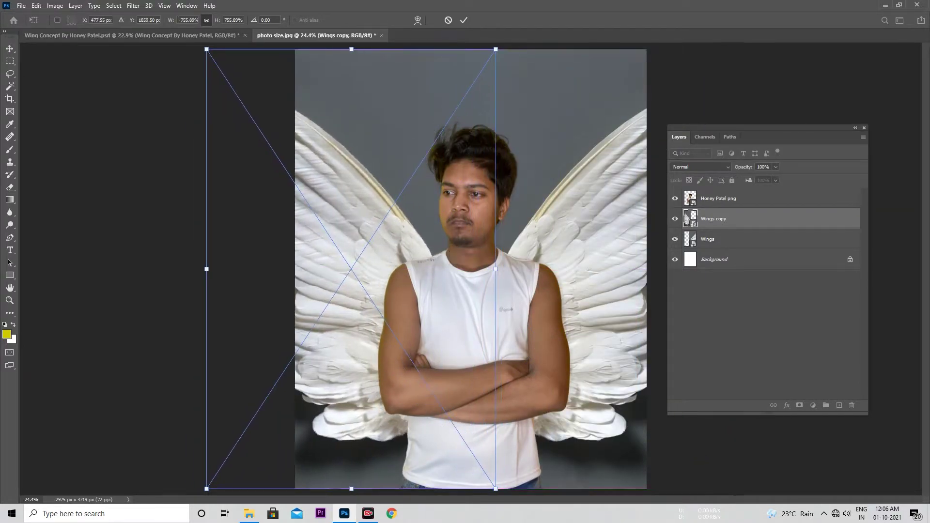
pyautogui.press('Return')
pyautogui.press('o')
pyautogui.keyDown('alt'); pyautogui.scroll(3, 565, 178); pyautogui.keyUp('alt')
pyautogui.scroll(4, 686, 219)
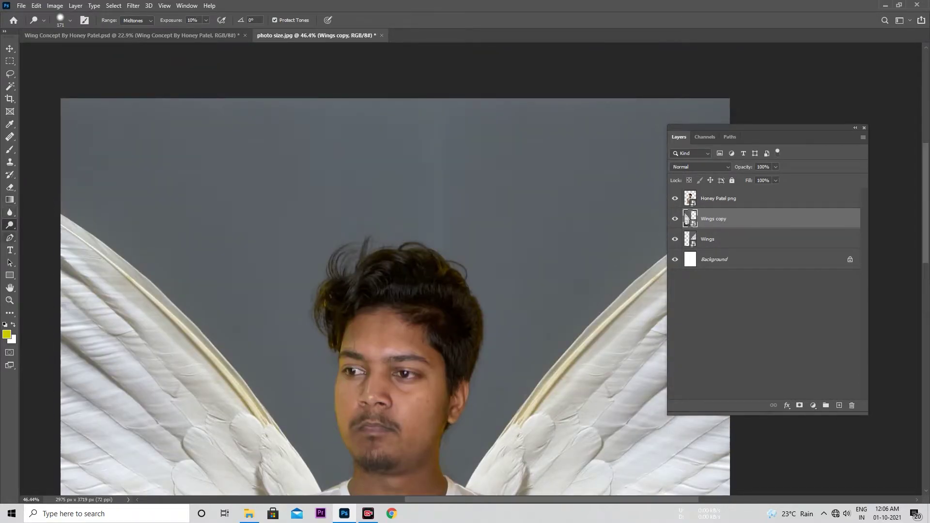
# - Switch to the Eraser and set its brush size to 354 px
pyautogui.press('e')
pyautogui.rightClick(257, 180)
pyautogui.press('Escape')
pyautogui.rightClick(272, 152)
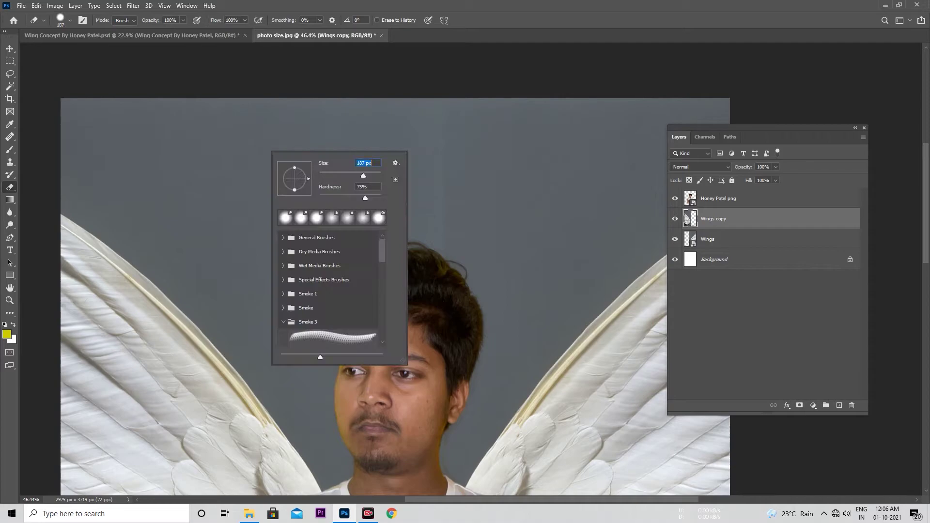
pyautogui.write('354')
pyautogui.press('Return')
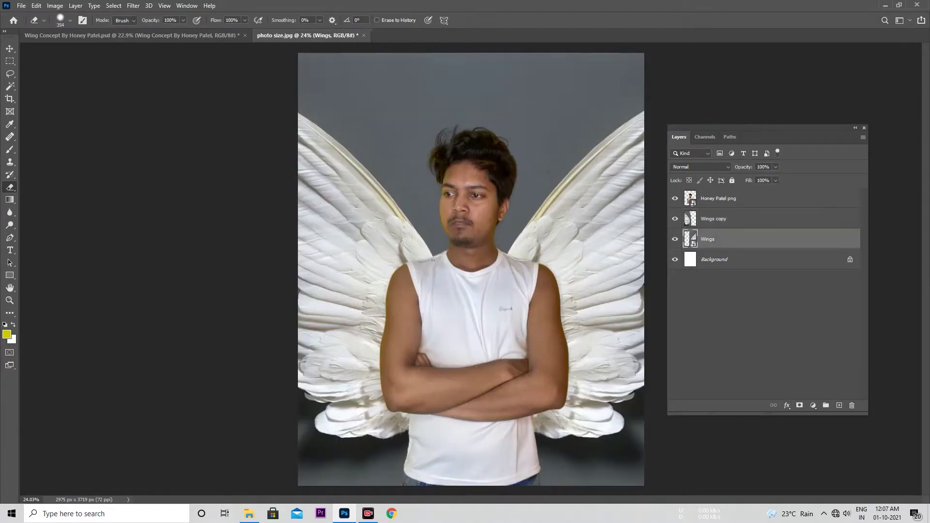
# - Select both Wings and Wings copy layers together and bring up their layer options
pyautogui.hotkey('alt', ']')
pyautogui.hotkey('alt', '[')
pyautogui.hotkey('alt', ']')
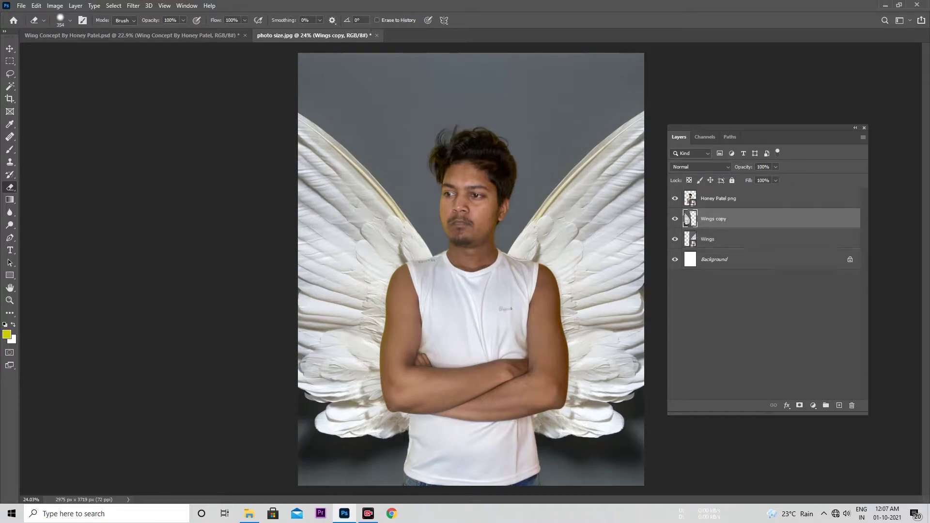
pyautogui.hotkey('alt', '[')
pyautogui.hotkey('alt', ']')
pyautogui.hotkey('shift', 'alt', '[')
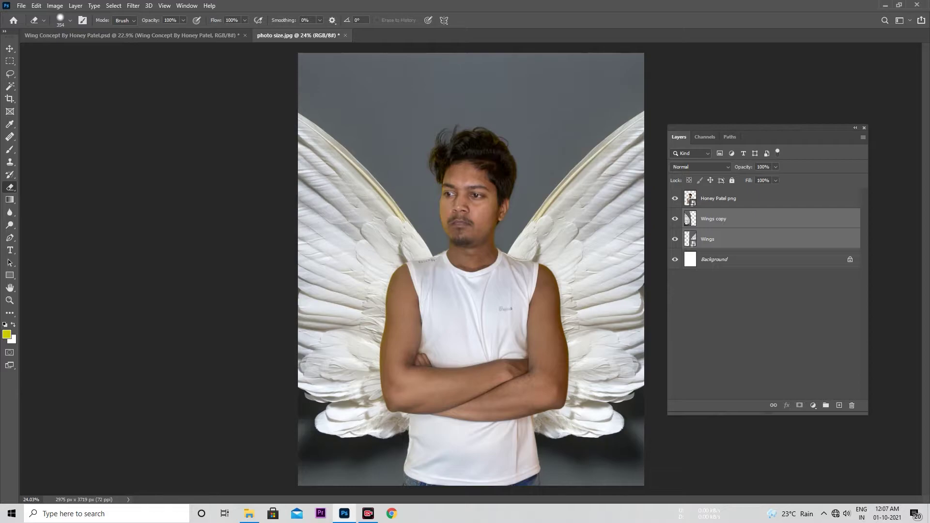
pyautogui.rightClick(747, 238)
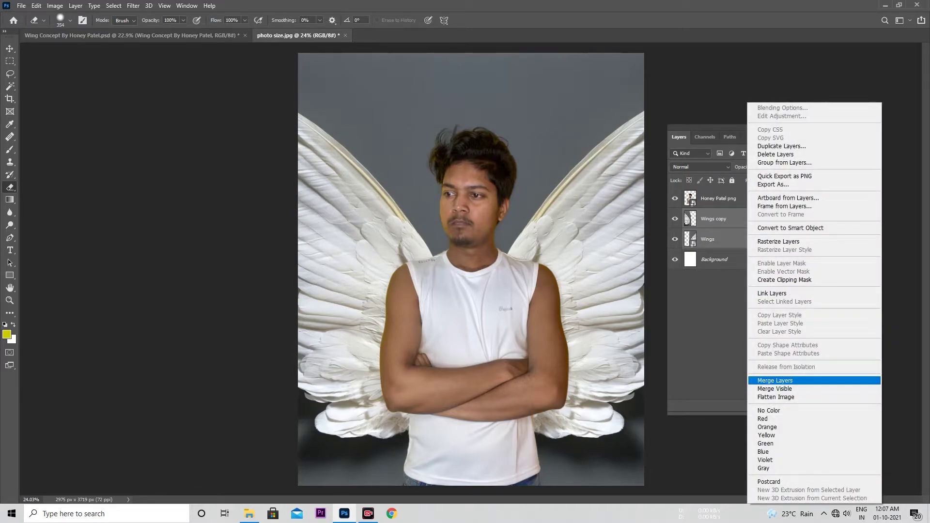
# - Merge Wings and Wings copy into one layer and set its saturation to -100
pyautogui.click(775, 380)
pyautogui.hotkey('ctrl', 'u')
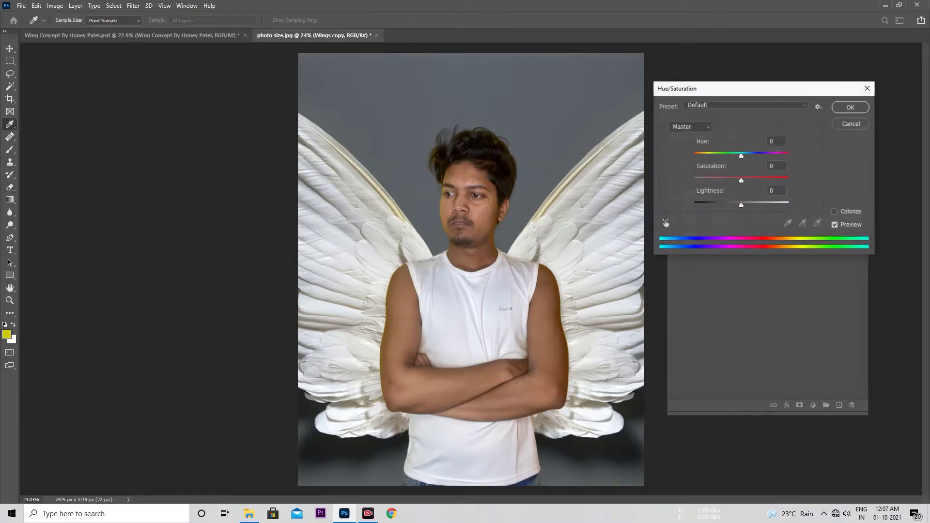
pyautogui.moveTo(702, 88); pyautogui.dragTo(752, 69)
pyautogui.moveTo(791, 160); pyautogui.dragTo(743, 160)
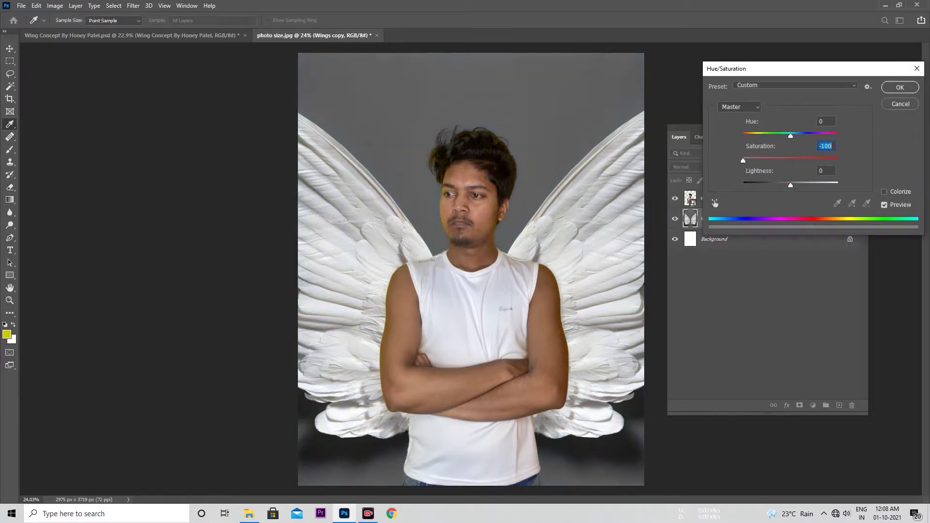
pyautogui.press('Return')
pyautogui.press('e')
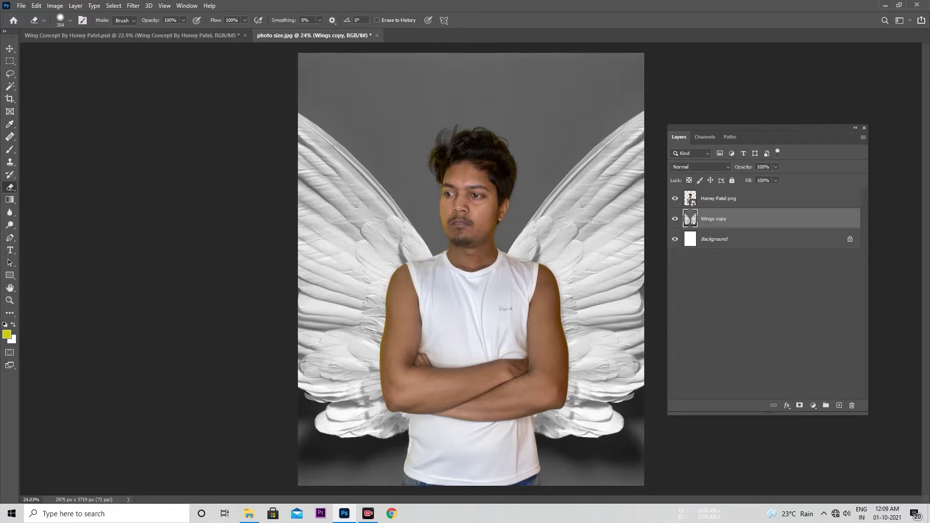
# - Apply Curves to the portrait layer, lifting the midtone point to input 123, output 134
pyautogui.hotkey('alt', ']')
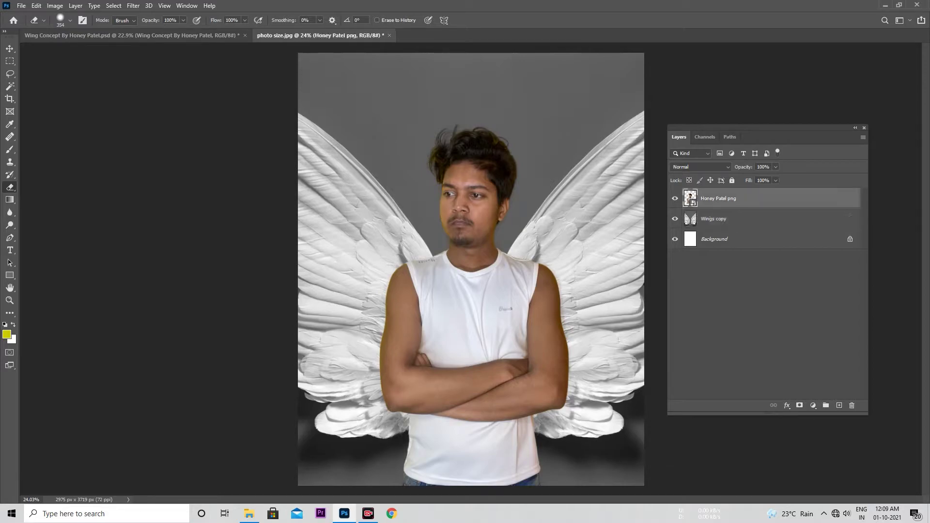
pyautogui.hotkey('ctrl', 'm')
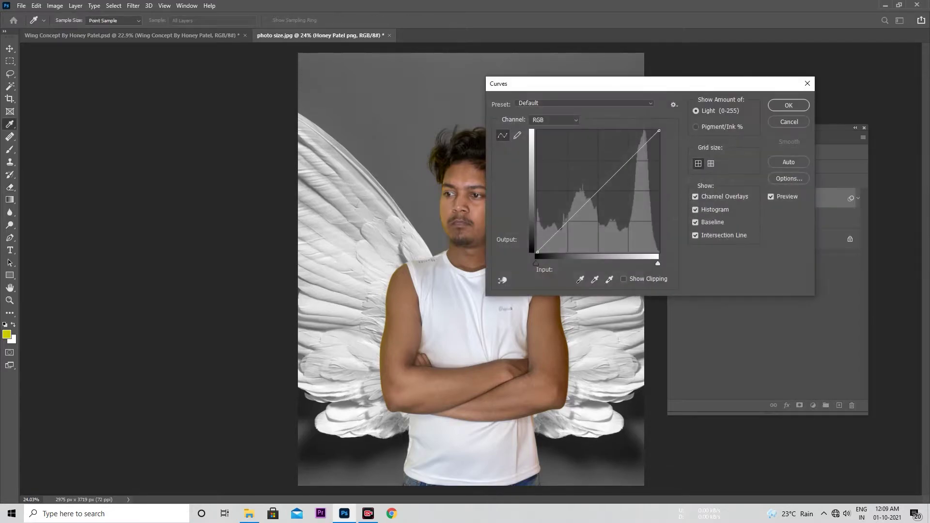
pyautogui.moveTo(601, 84); pyautogui.dragTo(764, 83)
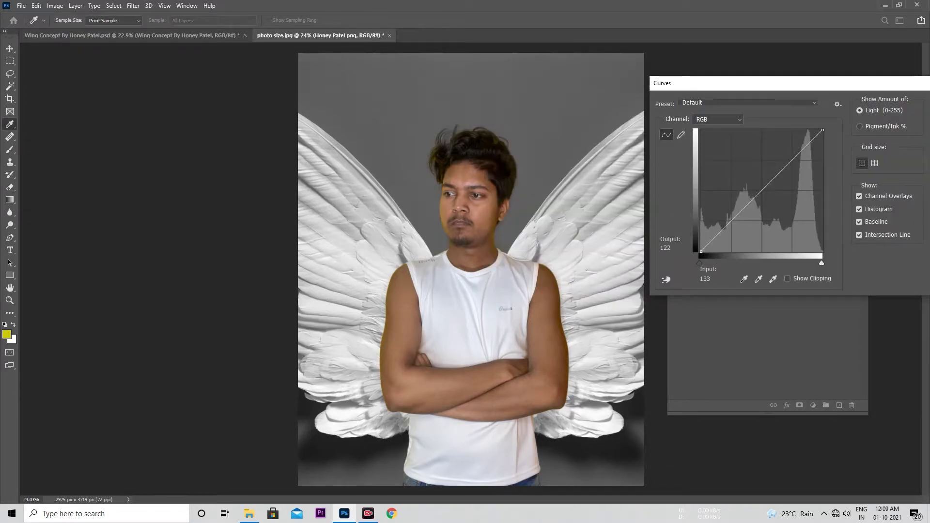
pyautogui.click(761, 189)
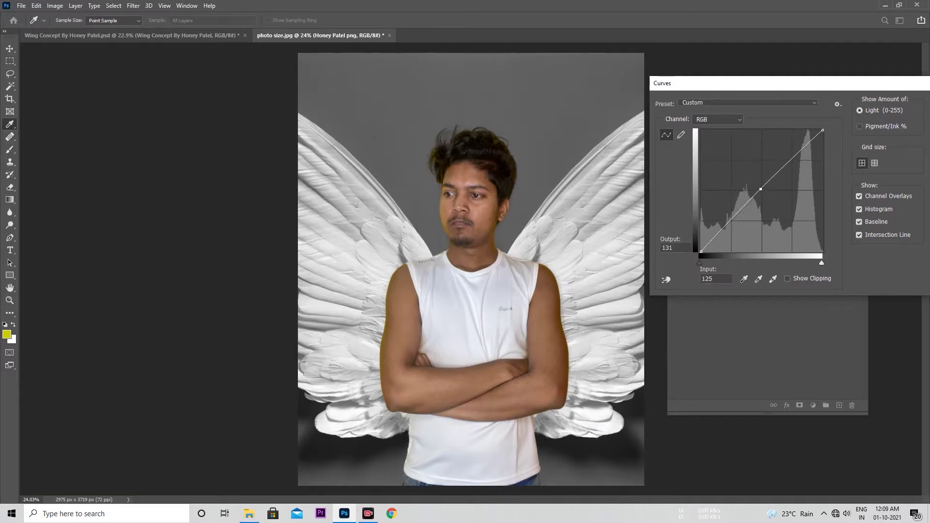
pyautogui.moveTo(760, 189); pyautogui.dragTo(759, 187)
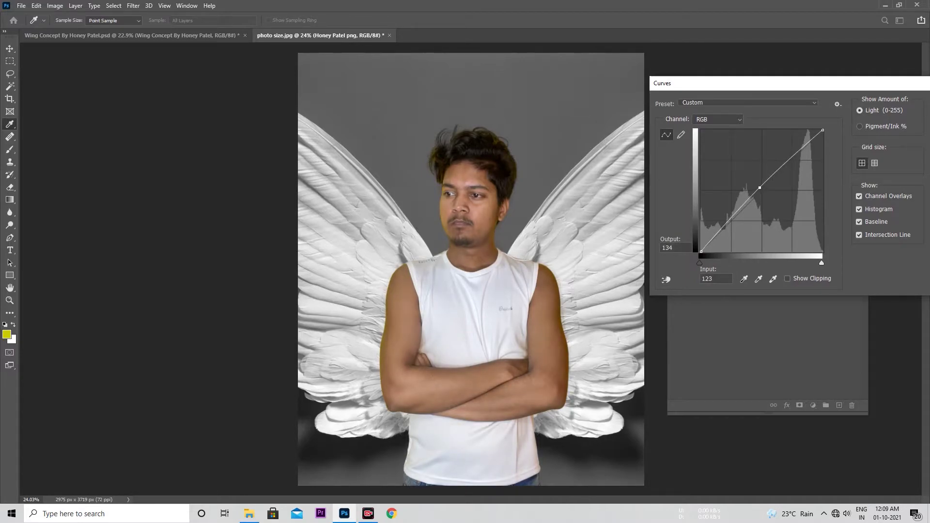
pyautogui.moveTo(778, 86); pyautogui.dragTo(647, 97)
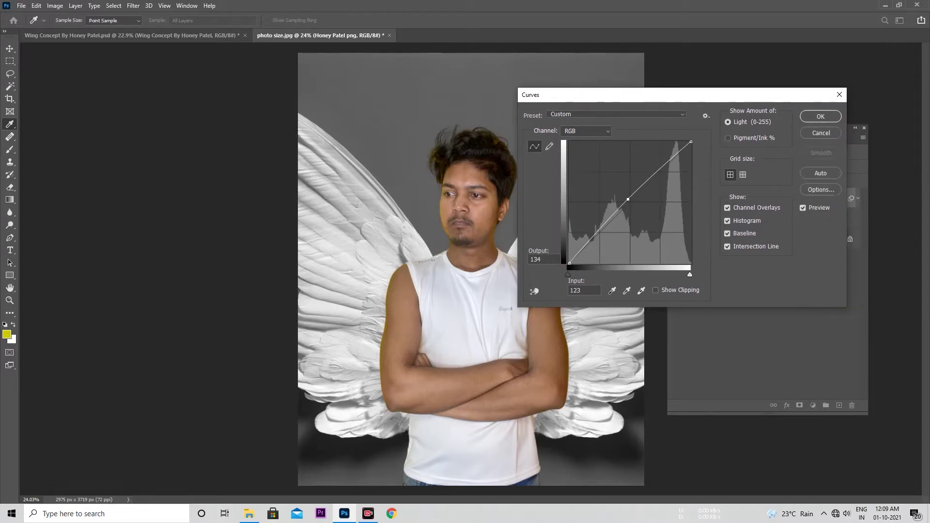
pyautogui.press('Return')
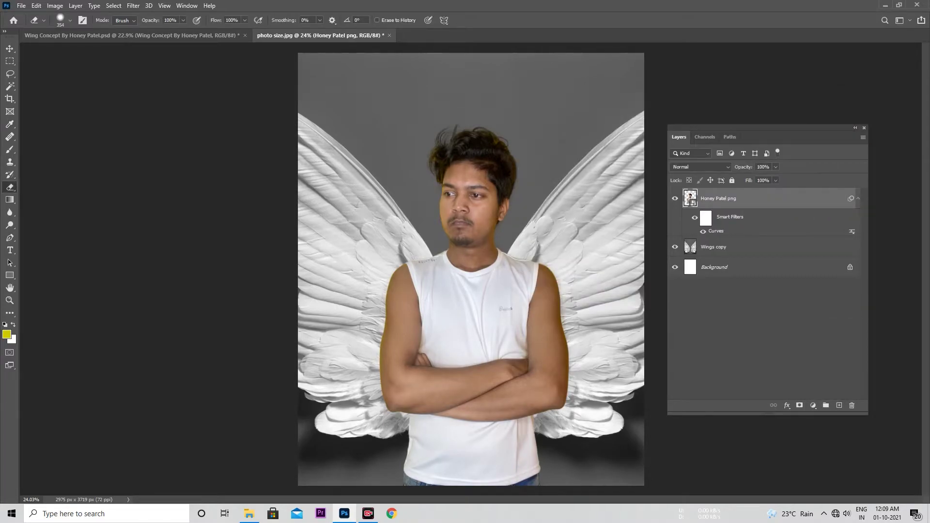
# - Apply Hue/Saturation to the portrait, lowering the Yellows and Reds in the skin
pyautogui.hotkey('ctrl', 'u')
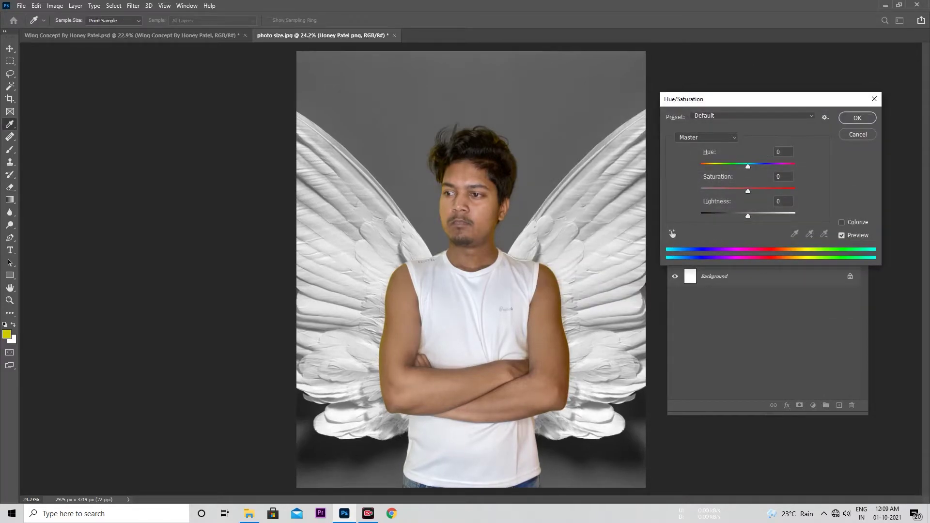
pyautogui.scroll(5, 499, 177)
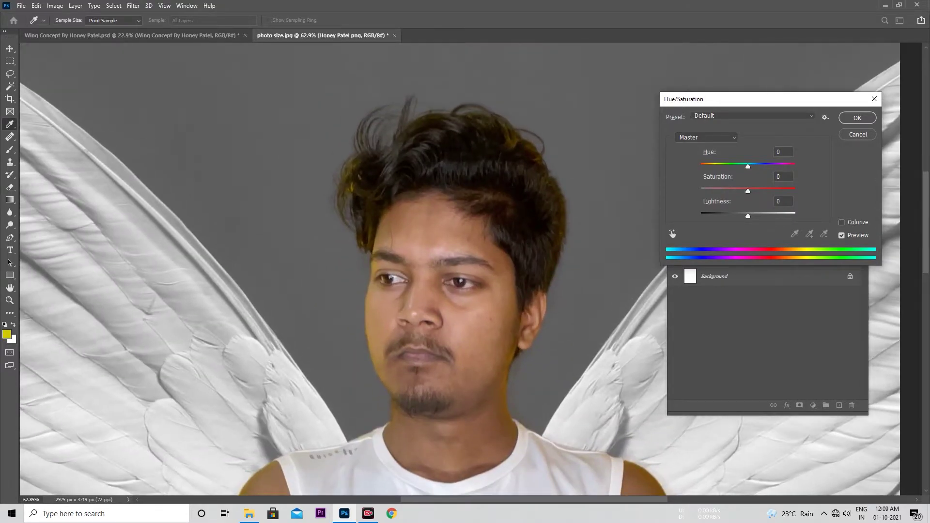
pyautogui.scroll(2, 339, 218)
pyautogui.scroll(-5, 465, 262)
pyautogui.scroll(-3, 465, 262)
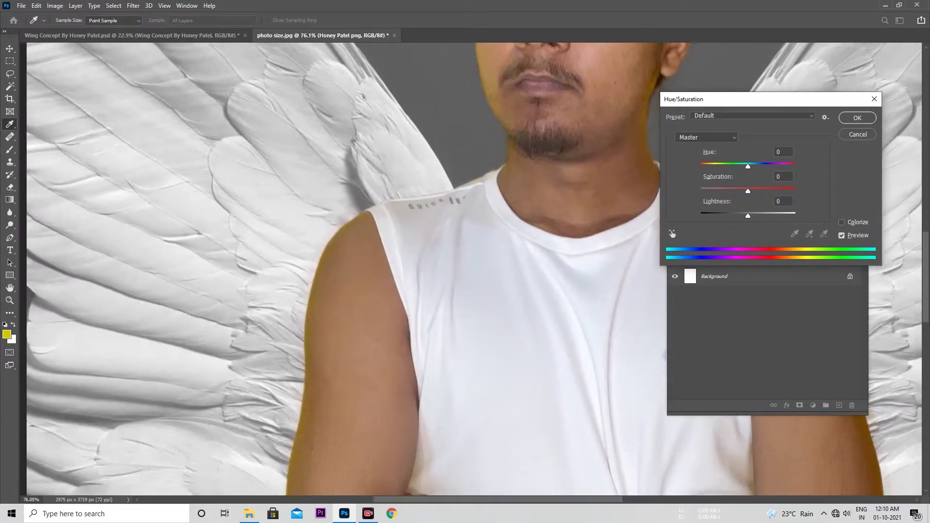
pyautogui.scroll(3, 465, 262)
pyautogui.scroll(-1, 450, 159)
pyautogui.scroll(-2, 451, 160)
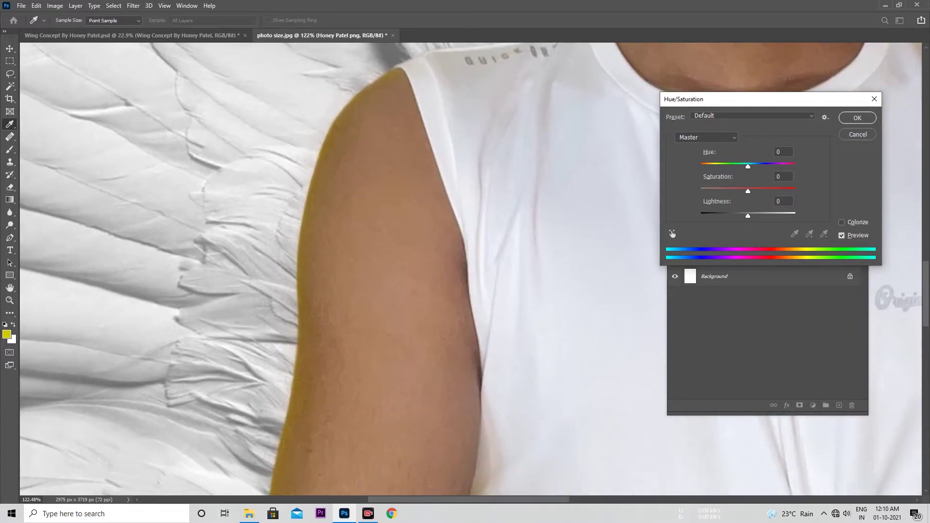
pyautogui.scroll(-2, 450, 160)
pyautogui.scroll(-2, 451, 160)
pyautogui.scroll(-2, 381, 262)
pyautogui.scroll(-1, 381, 262)
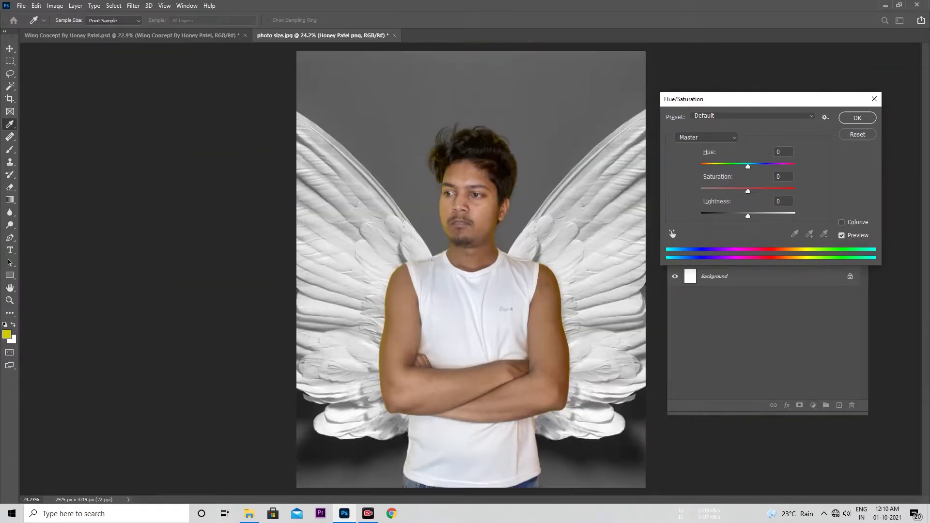
pyautogui.click(706, 137)
pyautogui.press('Down')
pyautogui.press('Down')
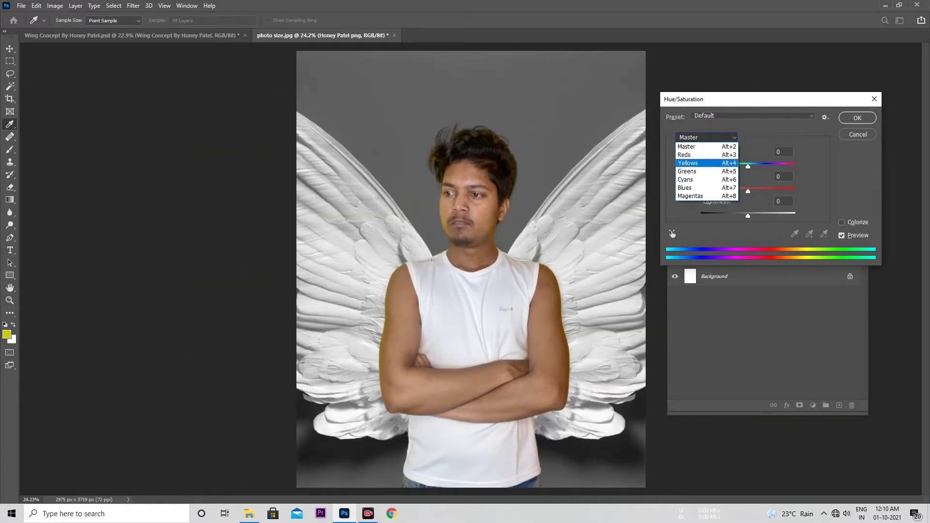
pyautogui.press('Return')
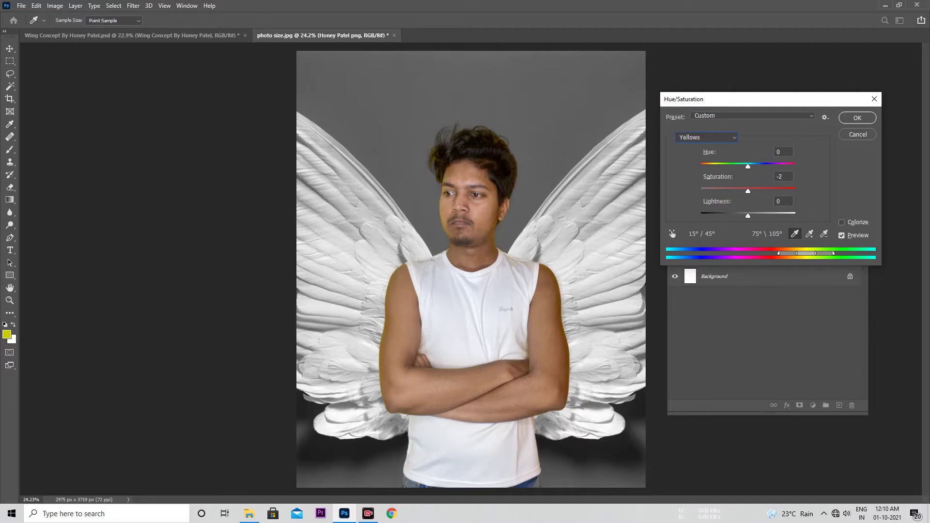
pyautogui.hotkey('alt', '3')
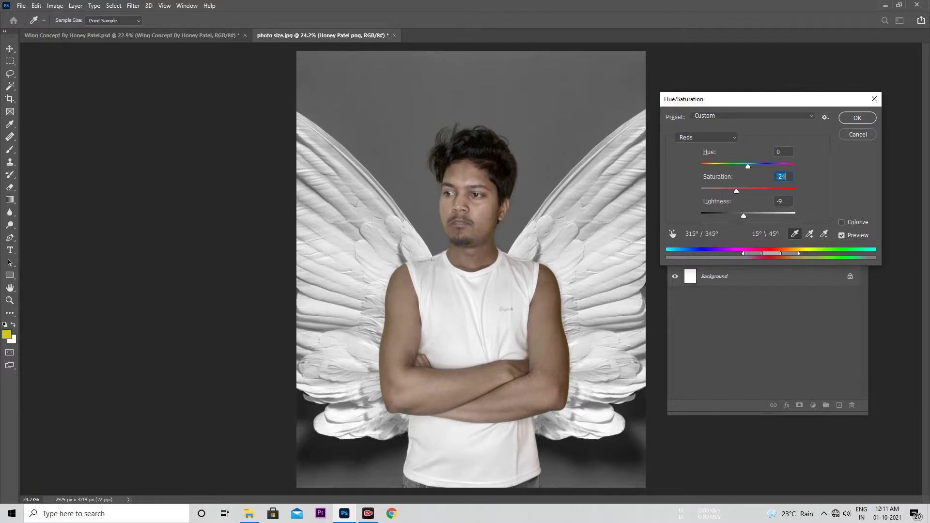
pyautogui.press('Return')
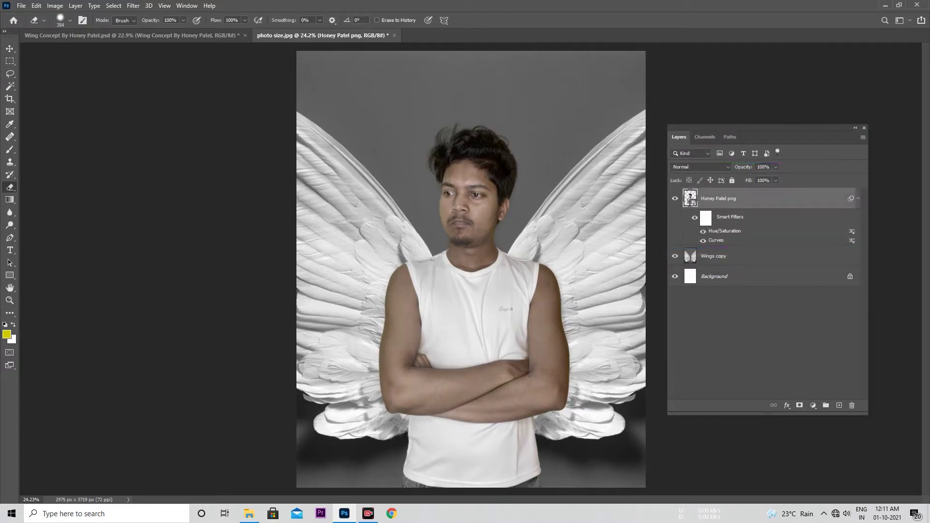
# - Compare before and after the skin adjustment, then place the Feather image into the composite
pyautogui.hotkey('ctrl', 'z')
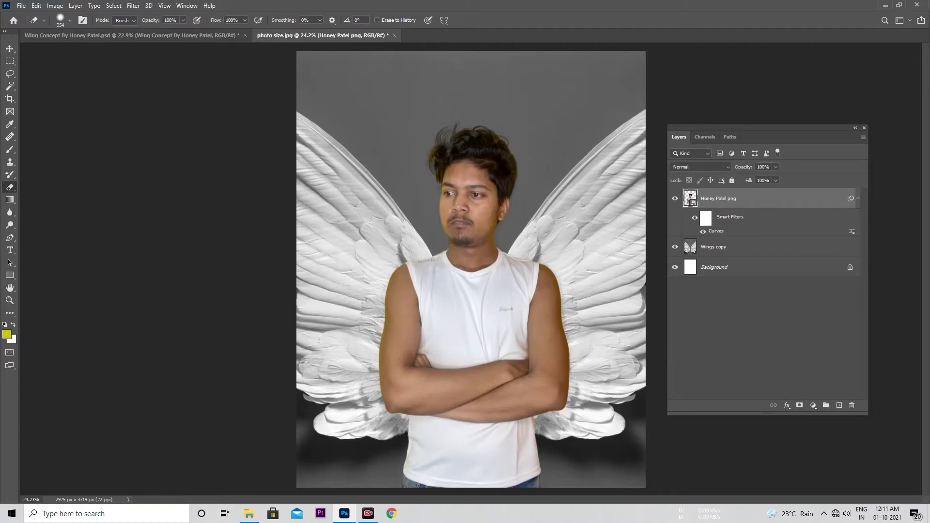
pyautogui.hotkey('ctrl', 'shift', 'z')
pyautogui.hotkey('ctrl', 'z')
pyautogui.hotkey('ctrl', 'shift', 'z')
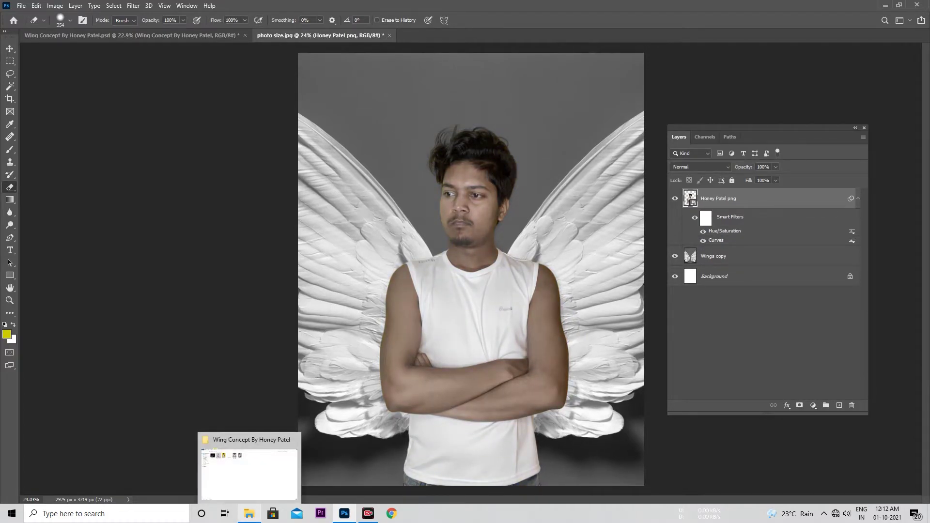
pyautogui.click(233, 452)
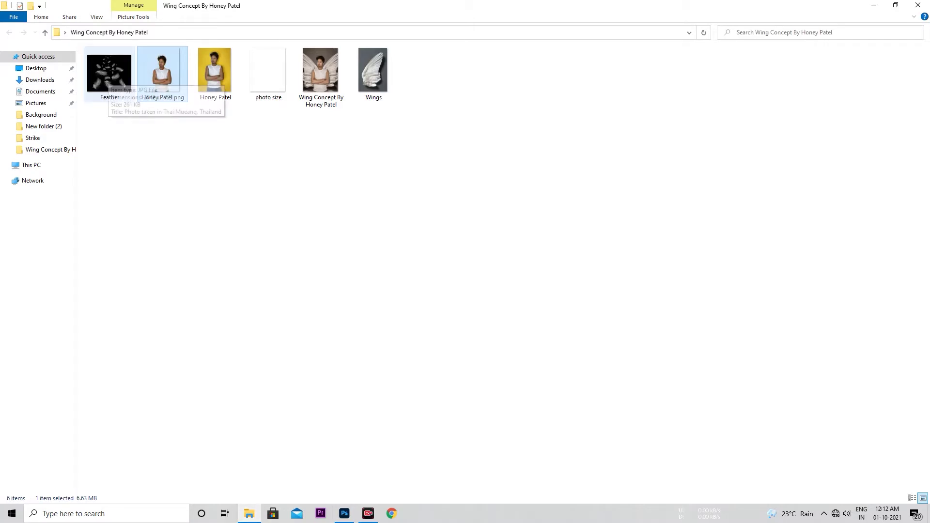
pyautogui.moveTo(109, 78); pyautogui.dragTo(471, 269)
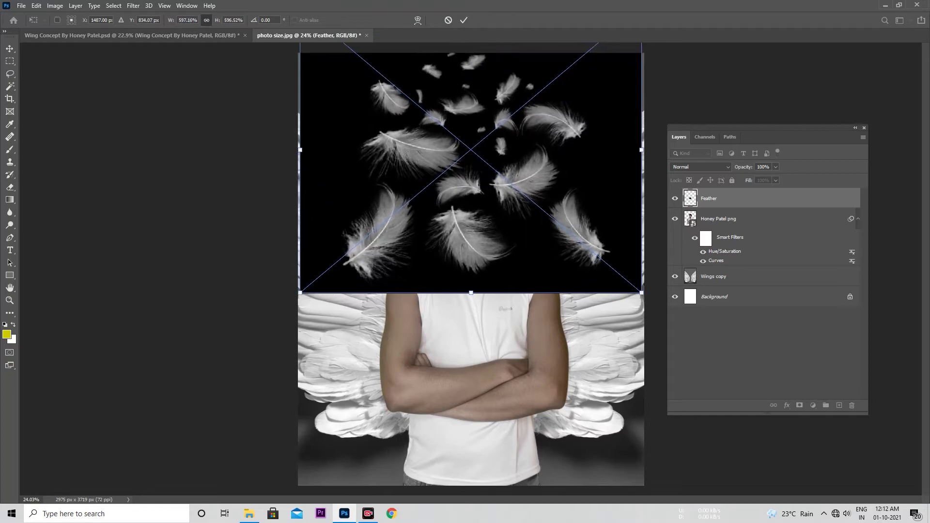
# - Keep the Feather layer in Screen mode, enlarged, slightly tilted and moved down over the lower canvas
pyautogui.press('Return')
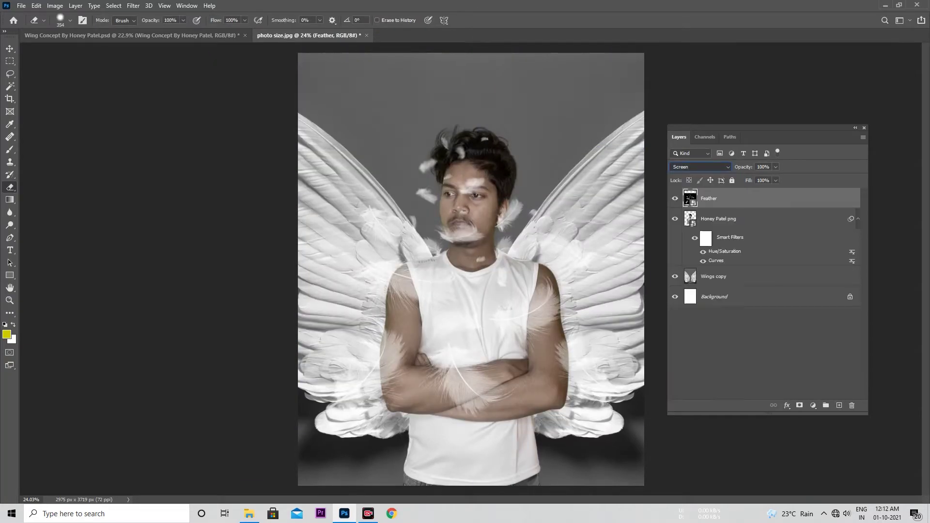
pyautogui.hotkey('ctrl', 't')
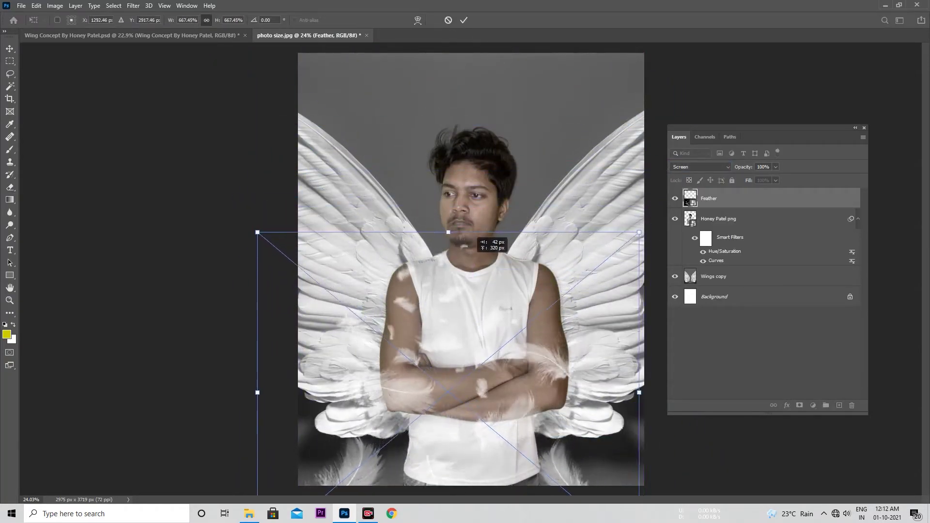
pyautogui.moveTo(499, 258)
pyautogui.mouseDown()
pyautogui.moveTo(499, 334)
pyautogui.moveTo(514, 310)
pyautogui.mouseUp()
pyautogui.moveTo(644, 243); pyautogui.dragTo(647, 196)
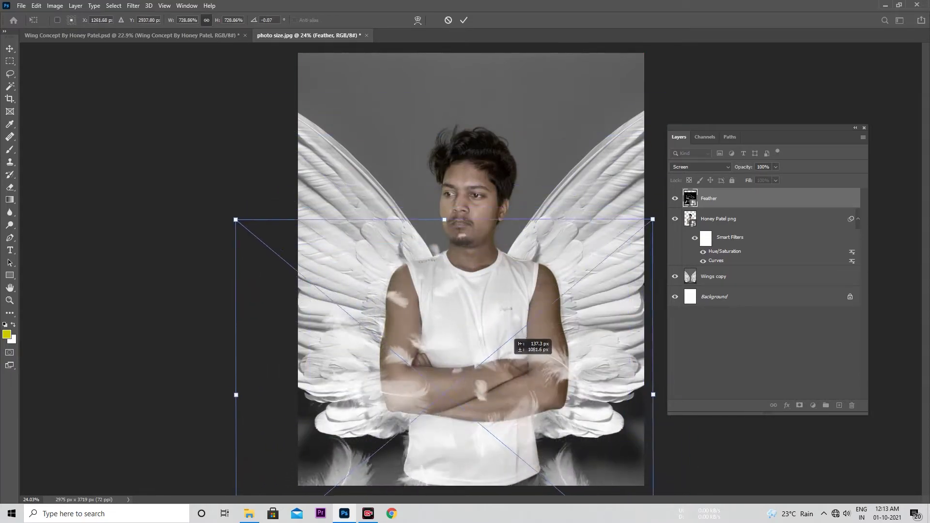
pyautogui.moveTo(451, 349); pyautogui.dragTo(453, 363)
pyautogui.press('Return')
pyautogui.press('e')
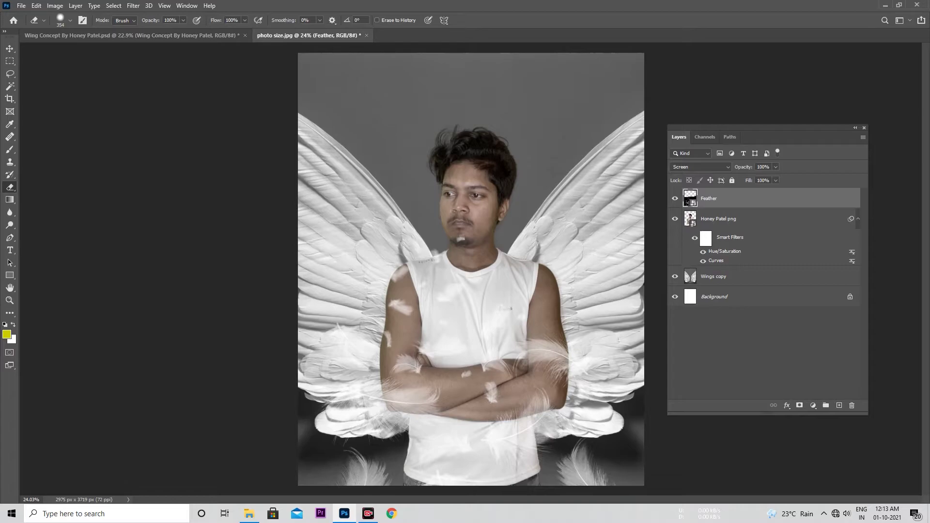
# - Rasterize the Feather smart object so it can be erased
pyautogui.click(450, 204)
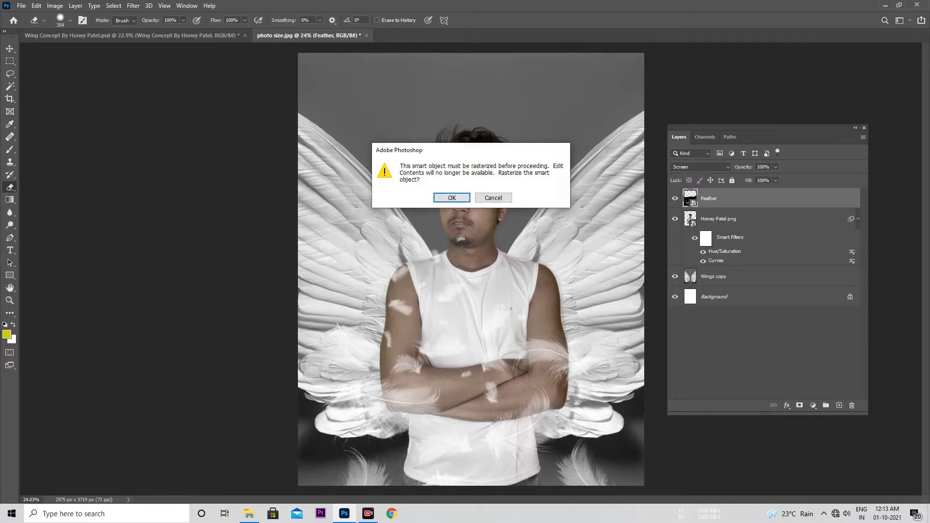
pyautogui.rightClick(446, 194)
pyautogui.press('Escape')
pyautogui.scroll(3, 578, 308)
pyautogui.scroll(-3, 349, 271)
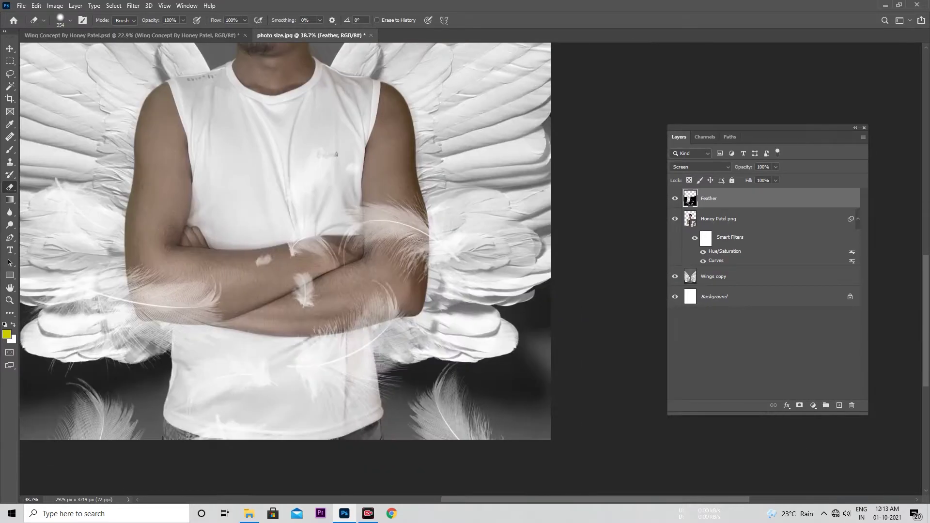
# - Erase the feathers covering the man's crossed arms and chest, keeping those near the bottom
pyautogui.moveTo(310, 184); pyautogui.dragTo(407, 242)
pyautogui.scroll(-3, 349, 271)
pyautogui.moveTo(426, 286); pyautogui.dragTo(271, 213)
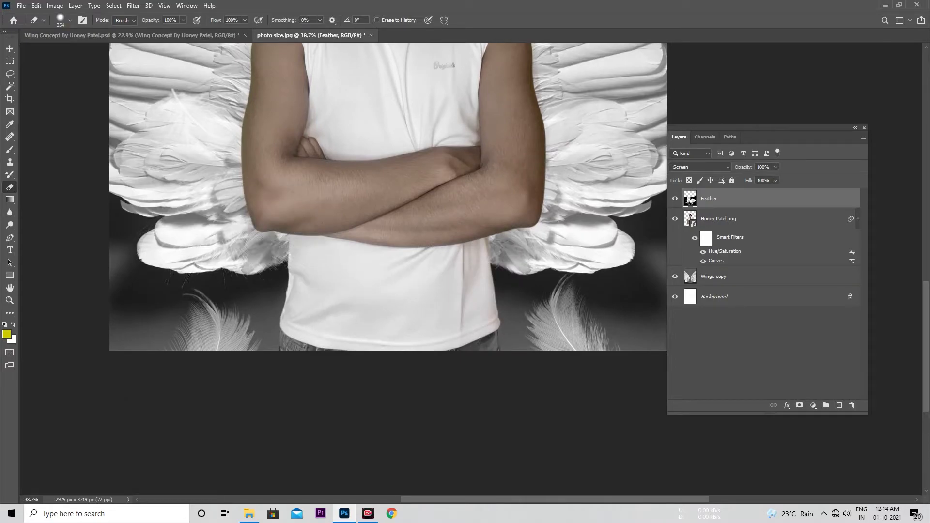
pyautogui.scroll(-1, 465, 271)
pyautogui.scroll(-1, 465, 271)
pyautogui.scroll(-1, 465, 271)
pyautogui.scroll(-1, 471, 269)
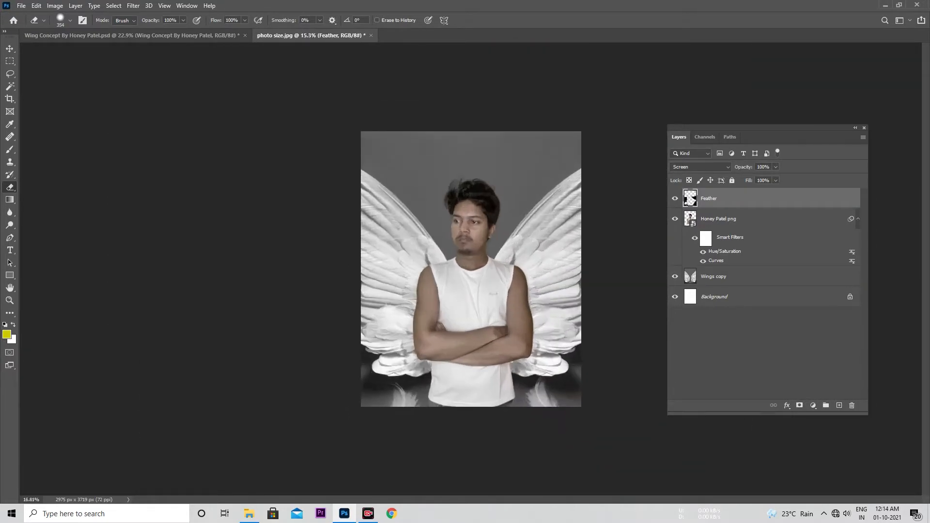
pyautogui.scroll(2, 470, 270)
pyautogui.scroll(1, 470, 269)
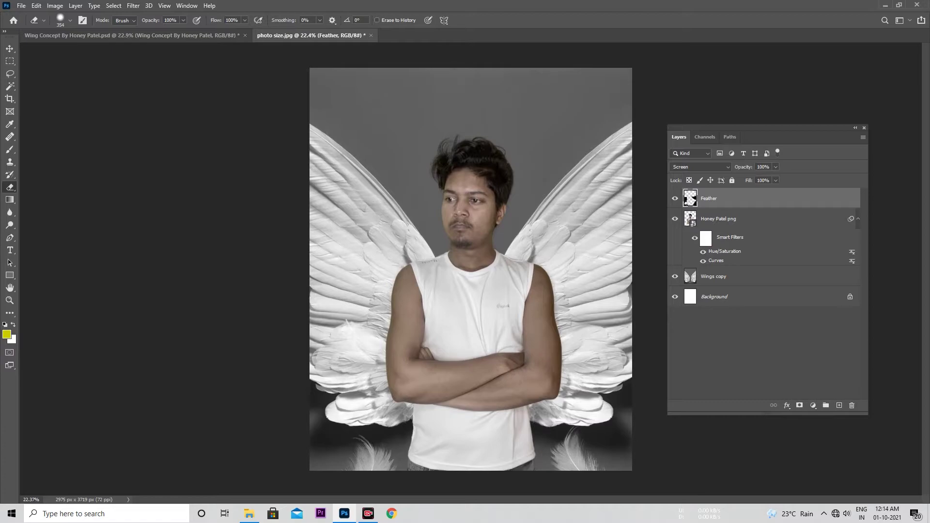
pyautogui.click(10, 225)
# - Select the man's photo layer and rasterize it to start dodging his skin
pyautogui.rightClick(497, 149)
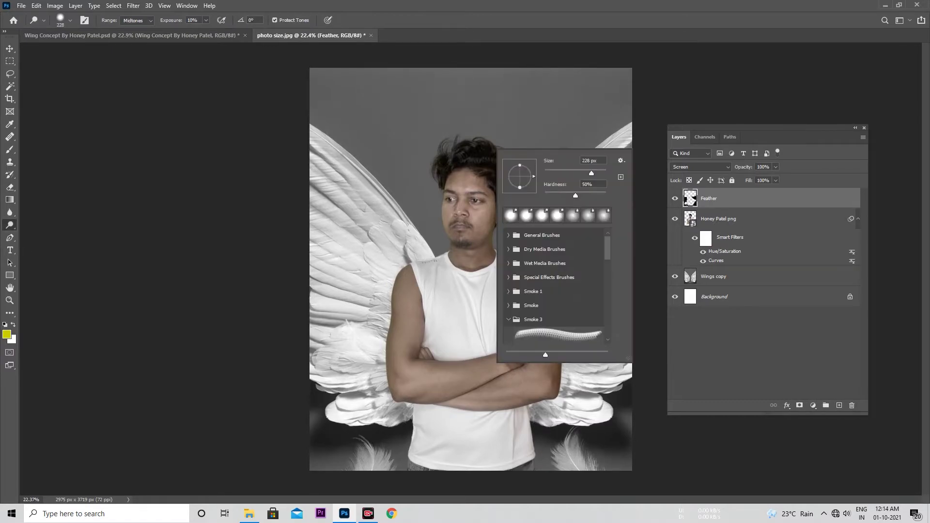
pyautogui.press('Return')
pyautogui.scroll(3, 630, 351)
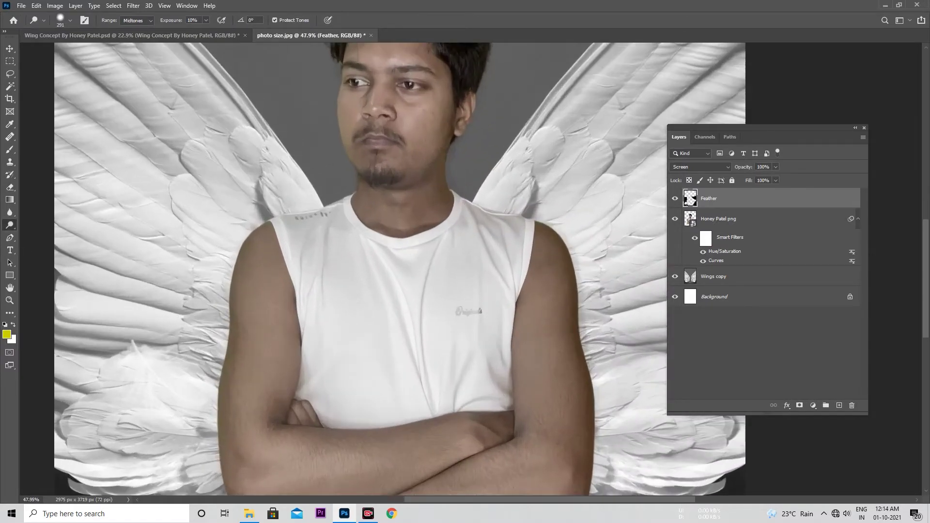
pyautogui.hotkey('alt', '[')
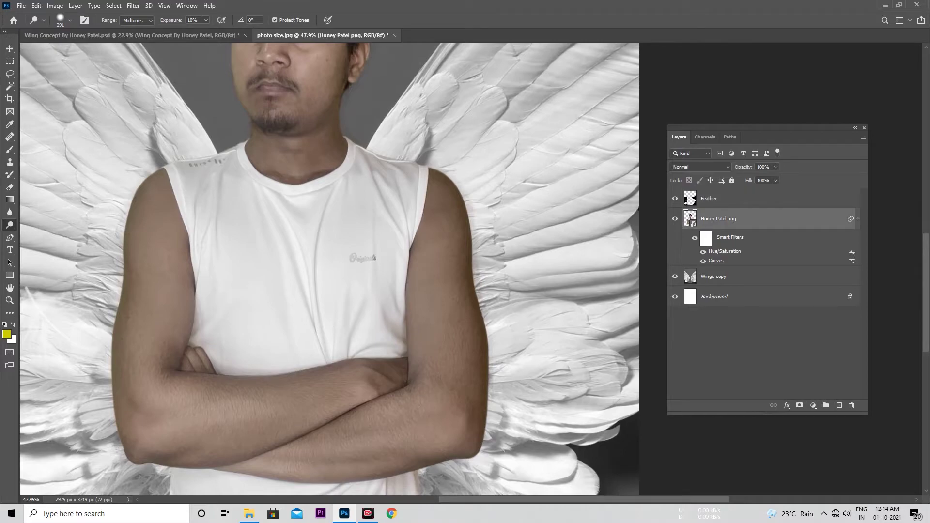
pyautogui.scroll(1, 329, 269)
pyautogui.click(388, 203)
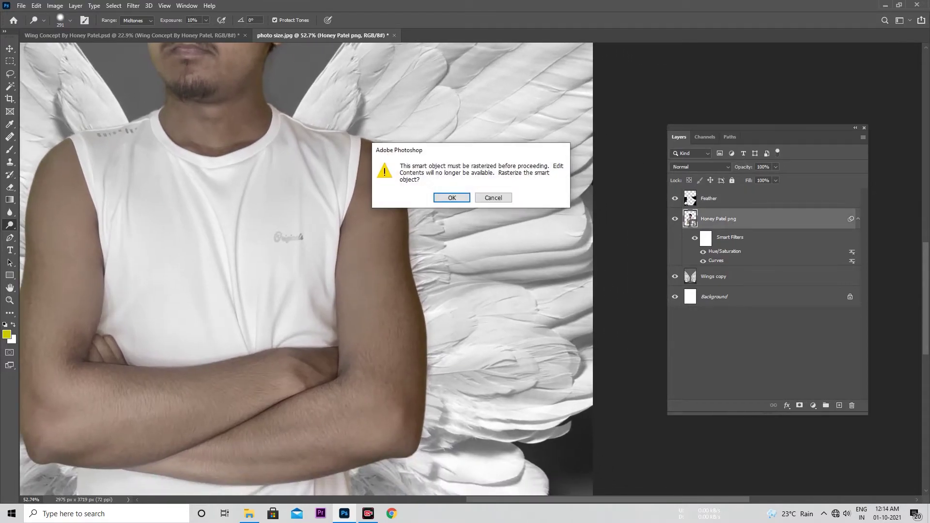
pyautogui.click(450, 198)
# - Keep the Dodge range at Midtones with 17% exposure on the upper arm
pyautogui.click(137, 21)
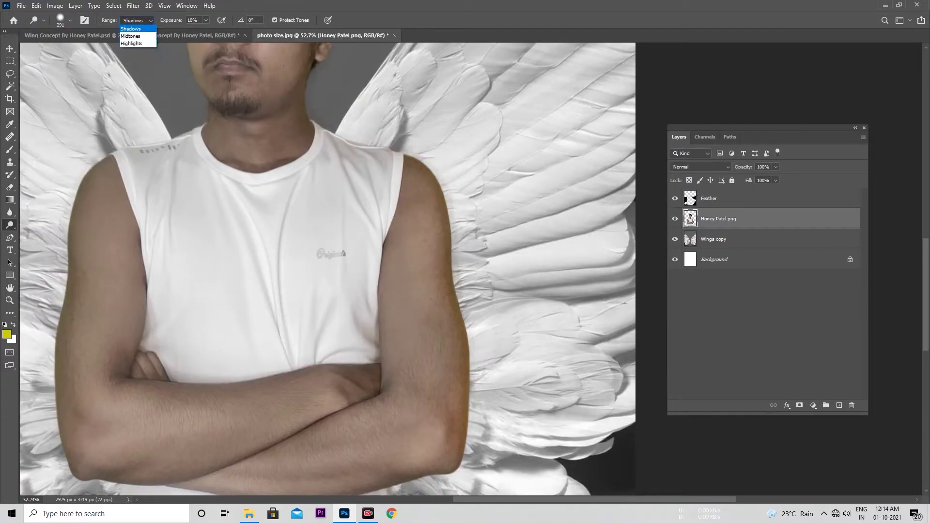
pyautogui.press('Escape')
pyautogui.scroll(-3, 329, 269)
pyautogui.hscroll(-2, 329, 269)
pyautogui.scroll(5, 377, 269)
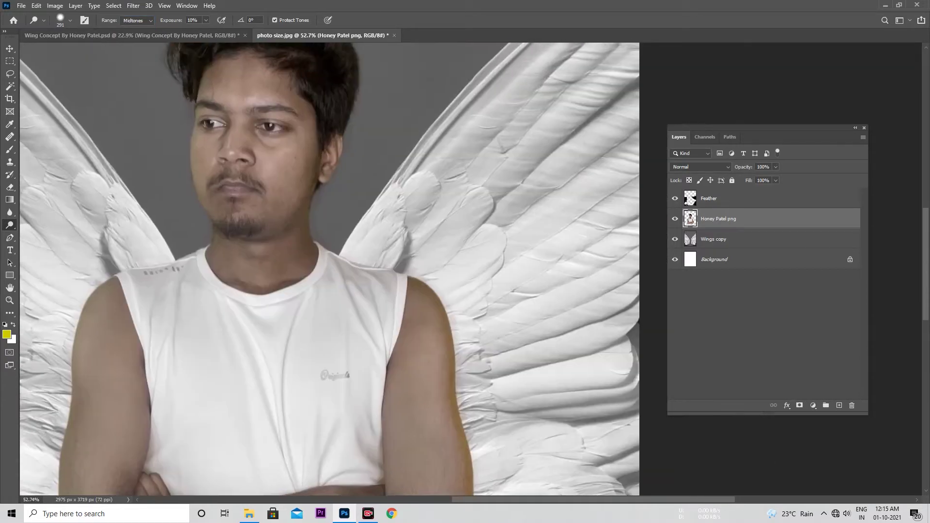
pyautogui.scroll(-3, 378, 269)
# - Switch to the Burn tool on the wings layer and bring up its brush picker
pyautogui.rightClick(9, 224)
pyautogui.click(46, 228)
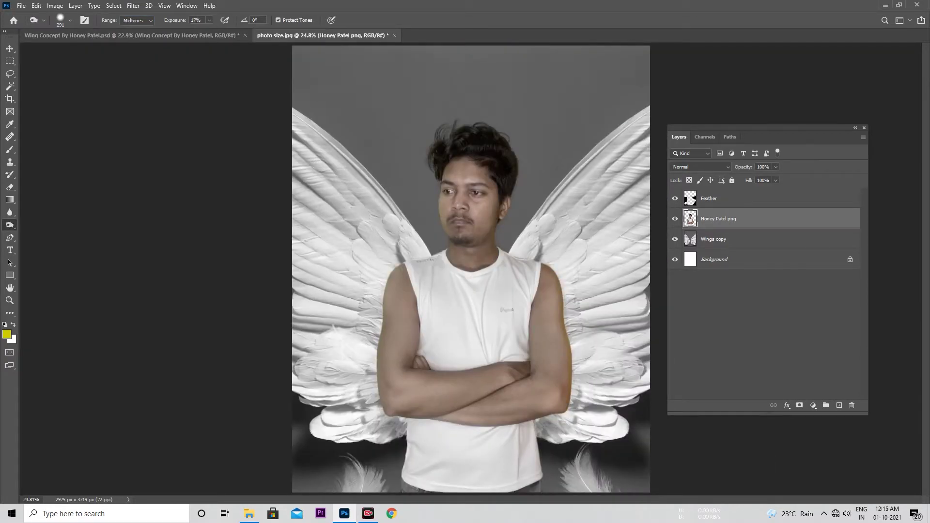
pyautogui.scroll(1, 591, 334)
pyautogui.click(713, 239)
pyautogui.scroll(4, 649, 369)
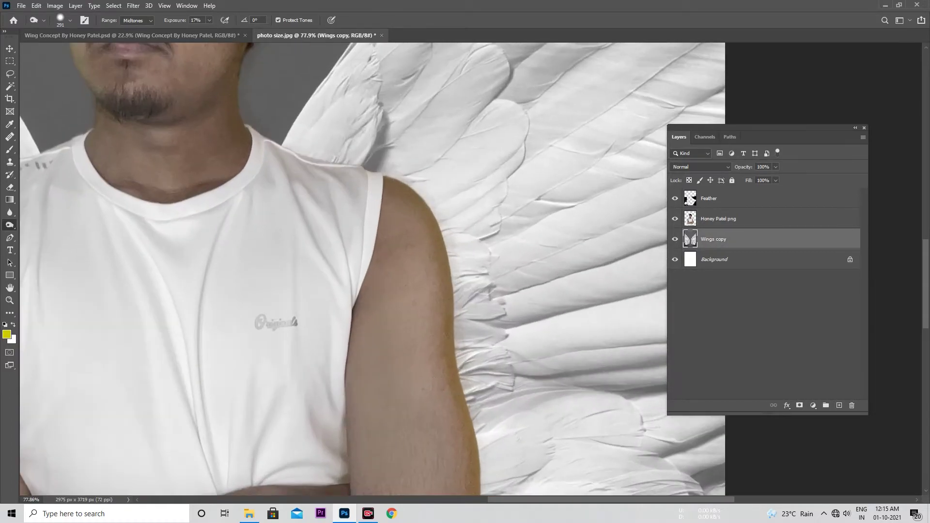
pyautogui.scroll(2, 649, 368)
pyautogui.scroll(-3, 466, 269)
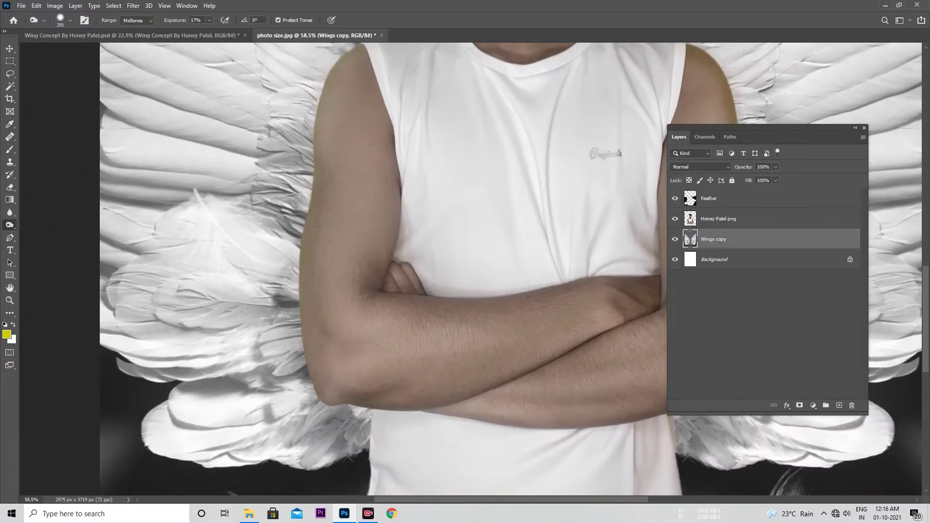
pyautogui.scroll(6, 892, 206)
pyautogui.rightClick(322, 199)
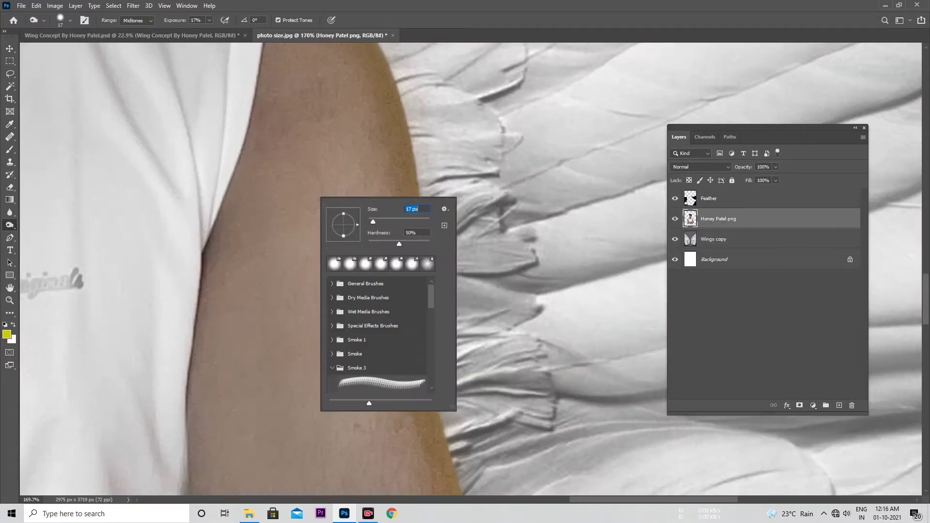
# - Choose the Blur tool at 40% strength and inspect the arm, face and hair edges
pyautogui.click(10, 212)
pyautogui.press('Escape')
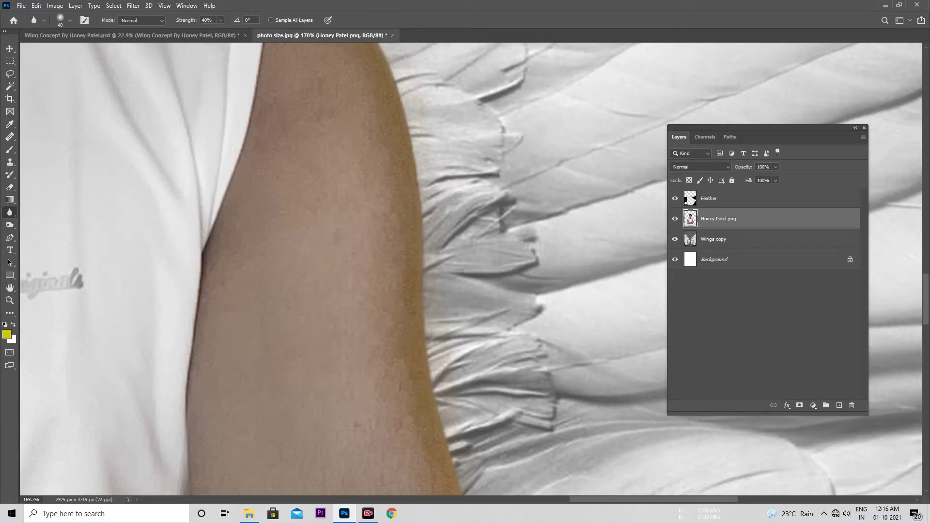
pyautogui.scroll(1, 891, 206)
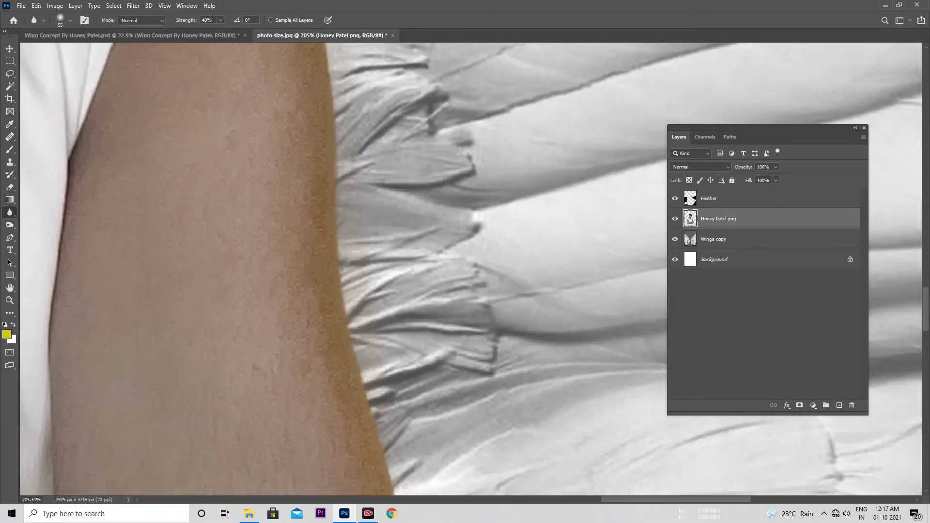
pyautogui.scroll(5, 470, 269)
pyautogui.scroll(5, 470, 269)
pyautogui.scroll(3, 470, 269)
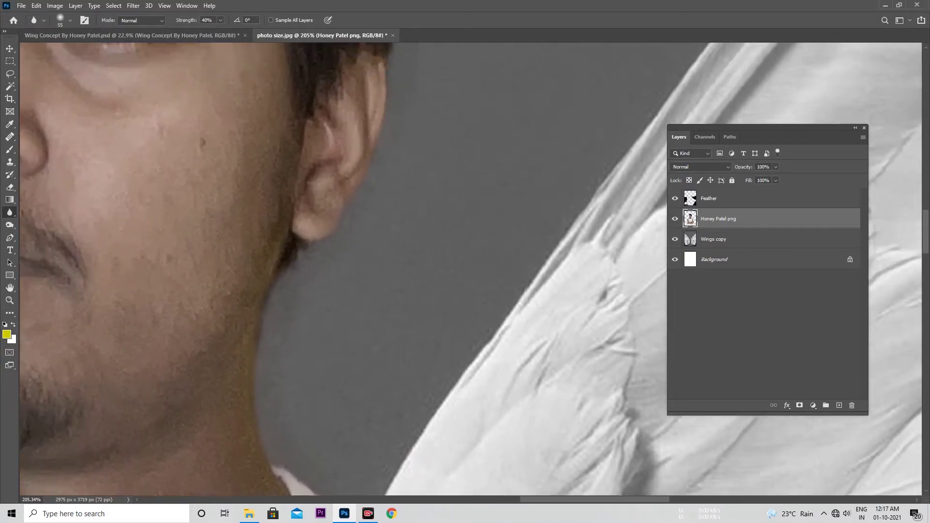
pyautogui.scroll(-5, 470, 269)
pyautogui.scroll(-5, 470, 269)
pyautogui.hscroll(5, 470, 269)
pyautogui.hscroll(-2, 470, 269)
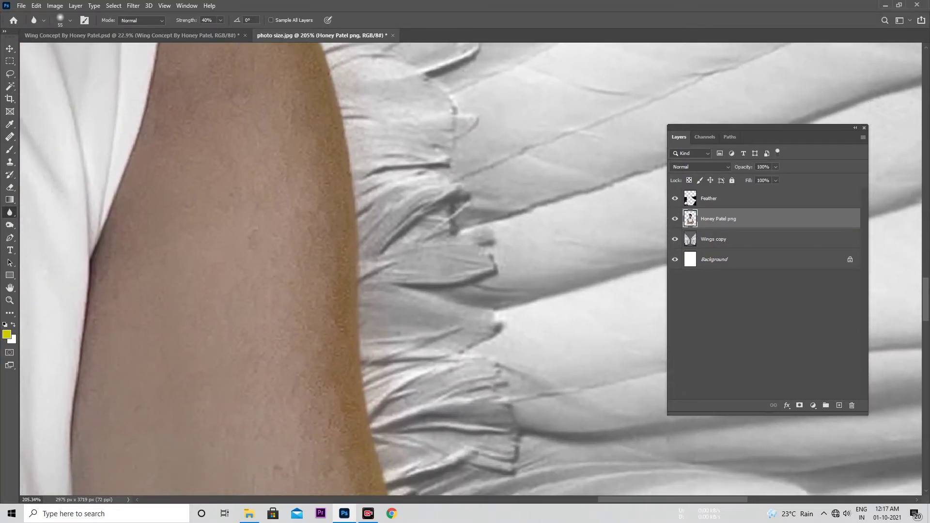
pyautogui.scroll(5, 470, 269)
pyautogui.hscroll(-2, 470, 269)
pyautogui.scroll(5, 470, 269)
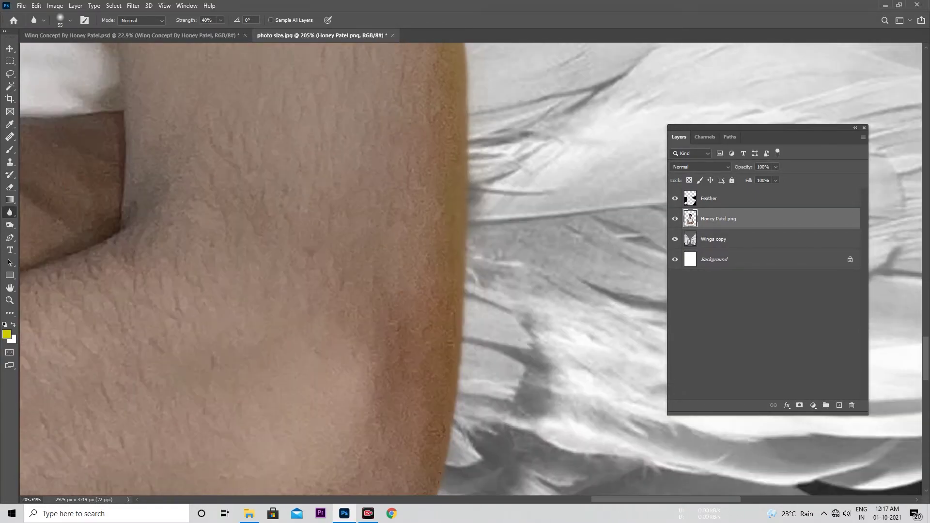
pyautogui.scroll(5, 470, 269)
pyautogui.hscroll(-3, 470, 269)
pyautogui.scroll(-5, 470, 269)
pyautogui.scroll(5, 470, 269)
pyautogui.hscroll(5, 470, 269)
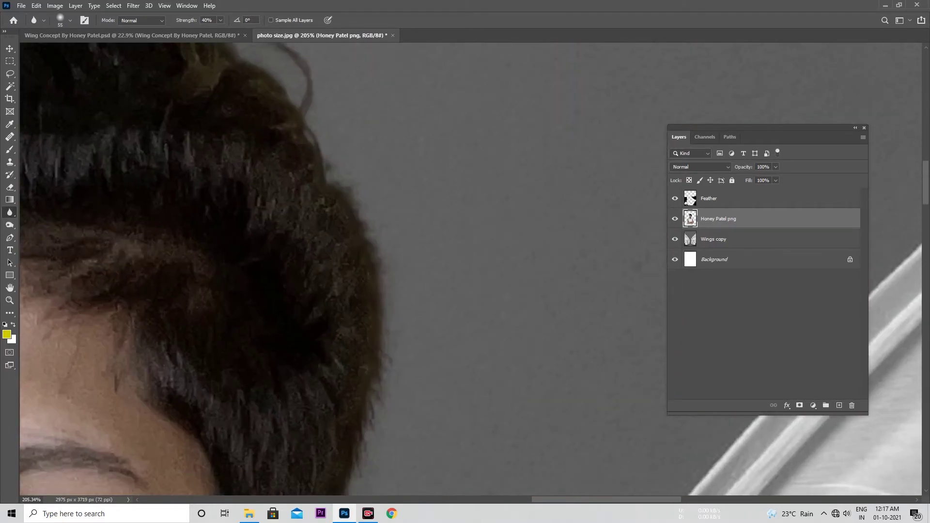
pyautogui.scroll(-10, 470, 269)
pyautogui.scroll(-5, 470, 268)
pyautogui.scroll(-5, 470, 269)
pyautogui.scroll(-2, 470, 268)
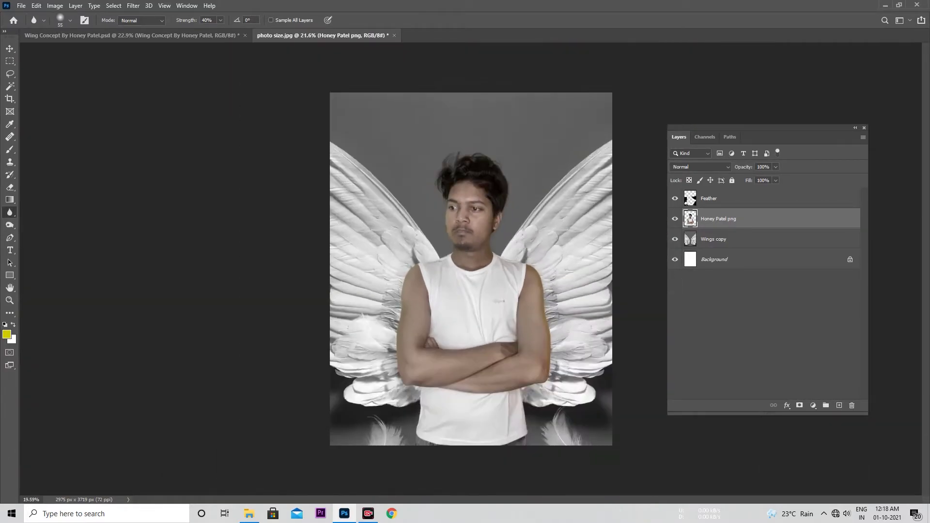
pyautogui.scroll(1, 470, 269)
pyautogui.scroll(-1, 470, 269)
pyautogui.scroll(2, 469, 269)
pyautogui.scroll(-1, 470, 269)
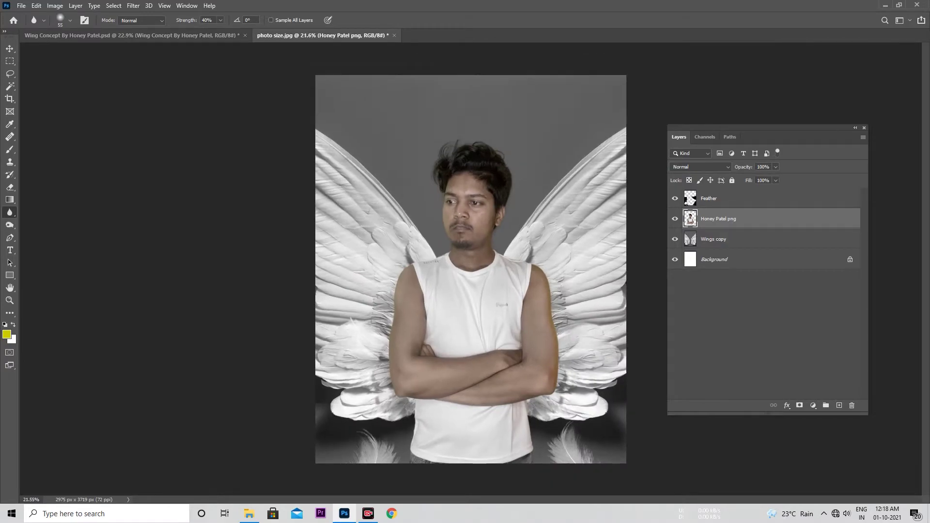
pyautogui.scroll(1, 470, 269)
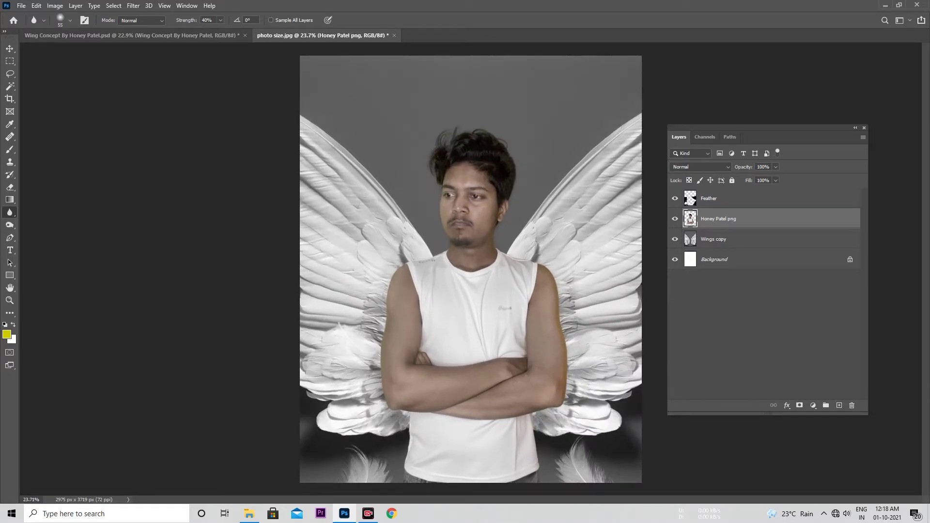
pyautogui.hotkey('ctrl', 'Tab')
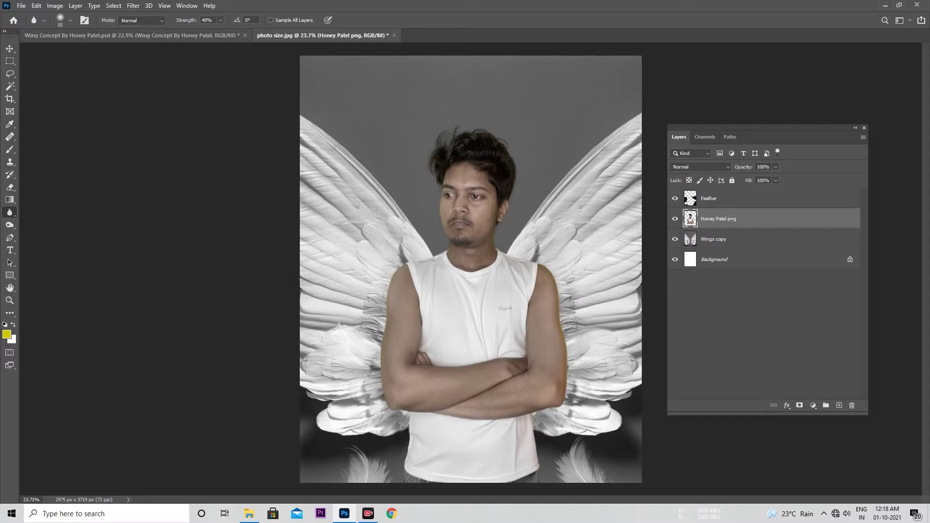
pyautogui.scroll(3, 470, 269)
pyautogui.scroll(2, 470, 269)
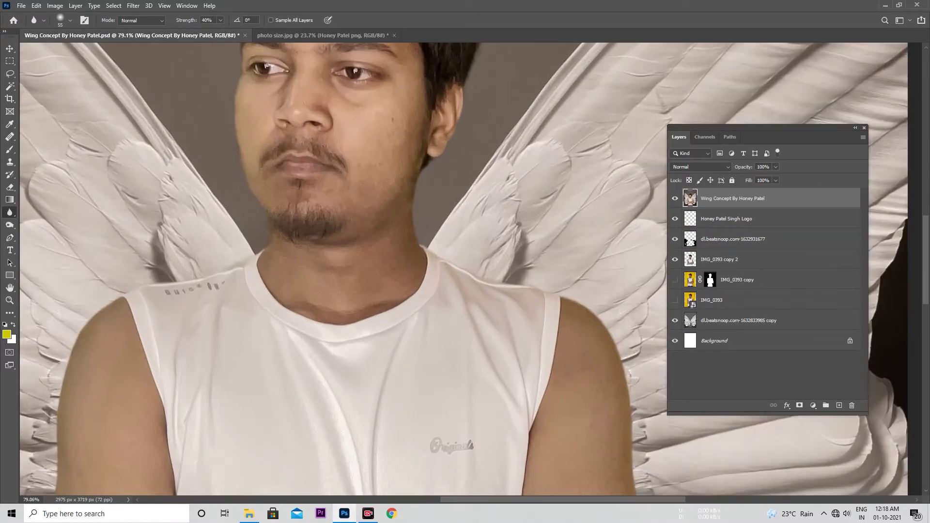
pyautogui.scroll(-3, 470, 268)
pyautogui.scroll(-3, 470, 268)
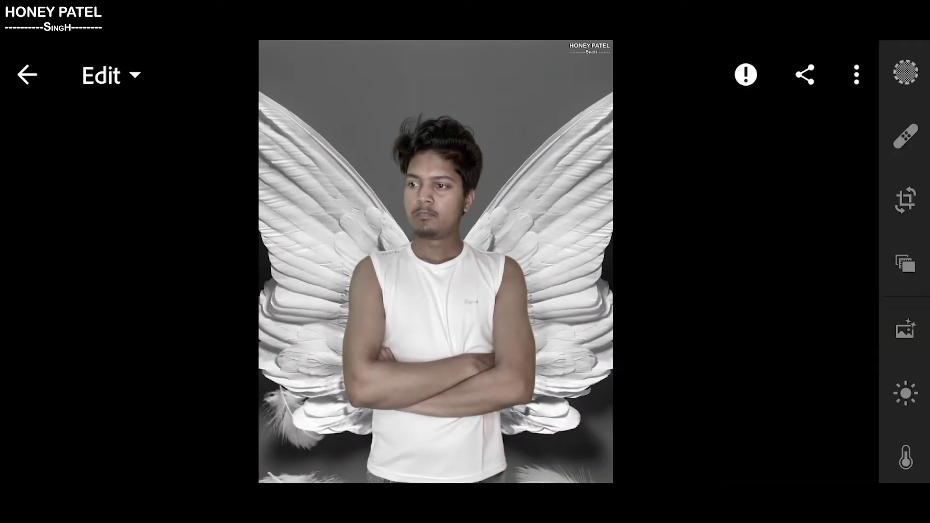
# - Zoom in to check the man's face, then return to the full wing photo
pyautogui.doubleClick(494, 313)
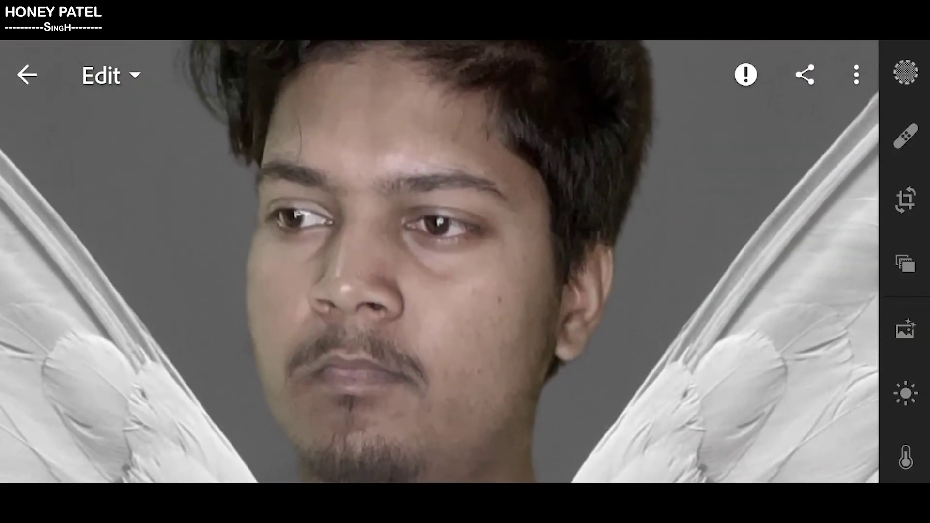
pyautogui.moveTo(543, 145); pyautogui.dragTo(550, 398)
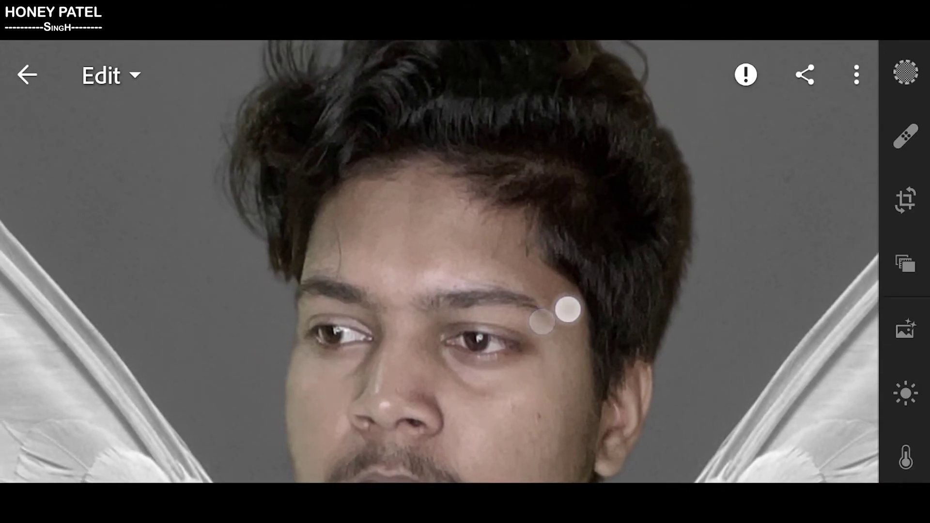
pyautogui.doubleClick(567, 309)
pyautogui.moveTo(905, 342); pyautogui.dragTo(905, 208)
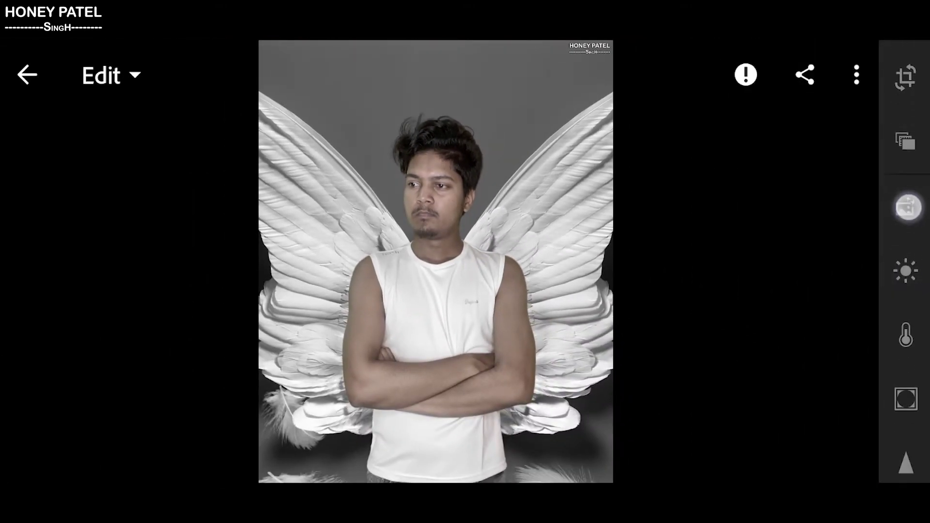
# - Set Light to Contrast 31, Highlights -27, Shadows -21, Whites 36 and Blacks 55
pyautogui.click(905, 257)
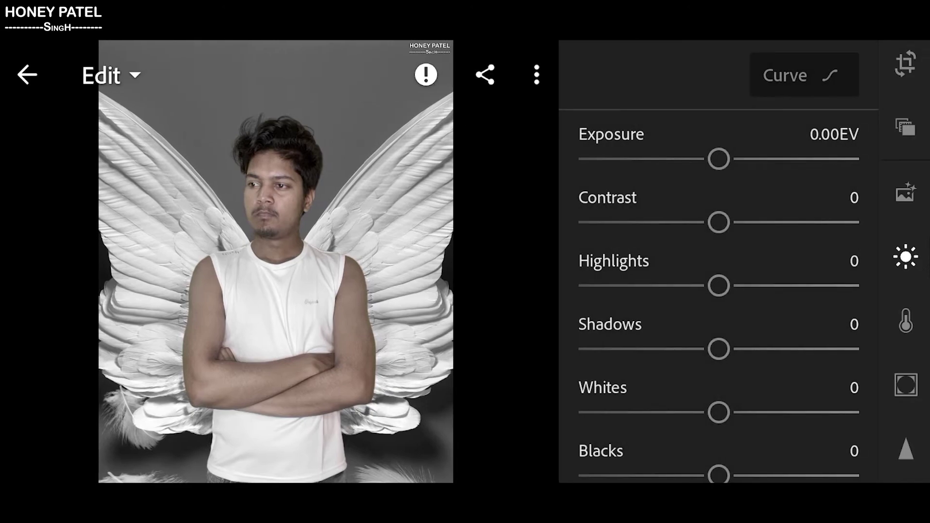
pyautogui.moveTo(715, 222)
pyautogui.mouseDown()
pyautogui.moveTo(784, 224)
pyautogui.moveTo(685, 239)
pyautogui.moveTo(772, 231)
pyautogui.moveTo(743, 249)
pyautogui.mouseUp()
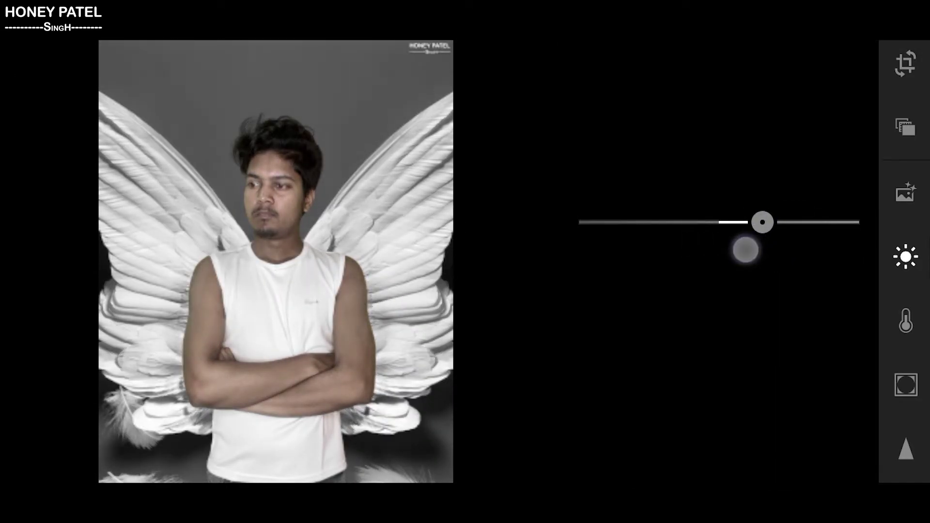
pyautogui.moveTo(717, 285); pyautogui.dragTo(662, 302)
pyautogui.moveTo(727, 350)
pyautogui.mouseDown()
pyautogui.moveTo(669, 362)
pyautogui.moveTo(690, 363)
pyautogui.mouseUp()
pyautogui.moveTo(789, 363); pyautogui.dragTo(800, 305)
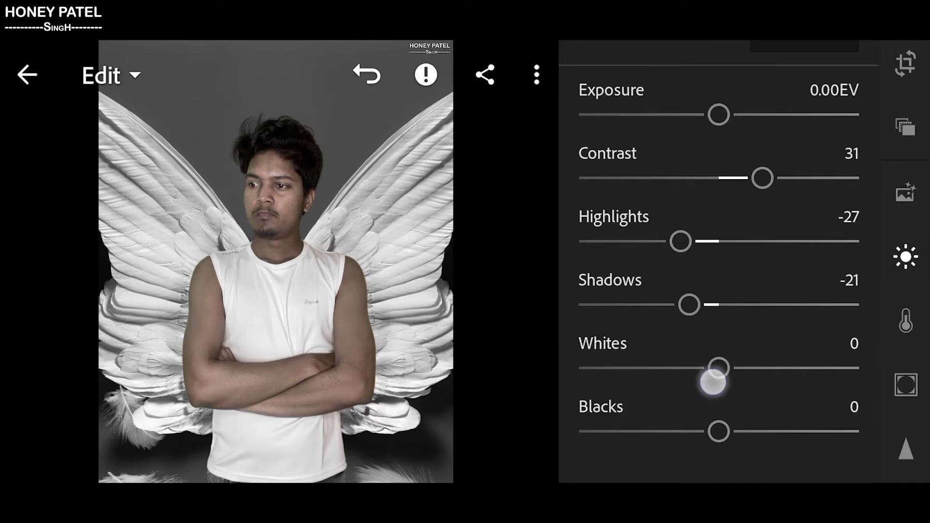
pyautogui.moveTo(713, 383); pyautogui.dragTo(770, 375)
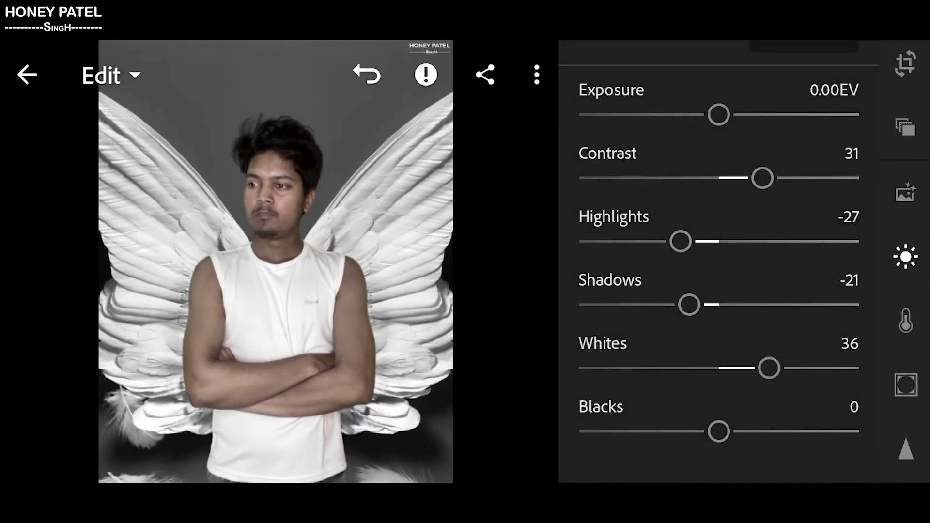
pyautogui.moveTo(718, 431); pyautogui.dragTo(796, 431)
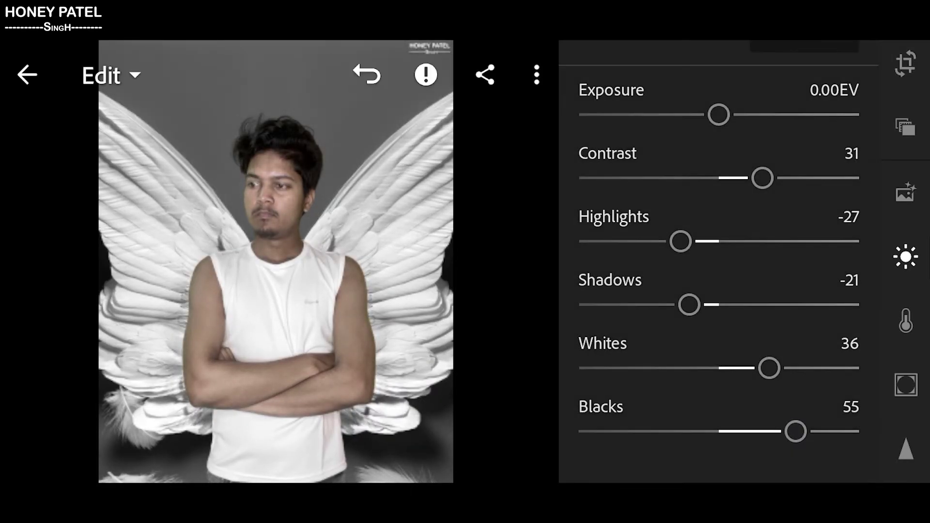
pyautogui.click(906, 319)
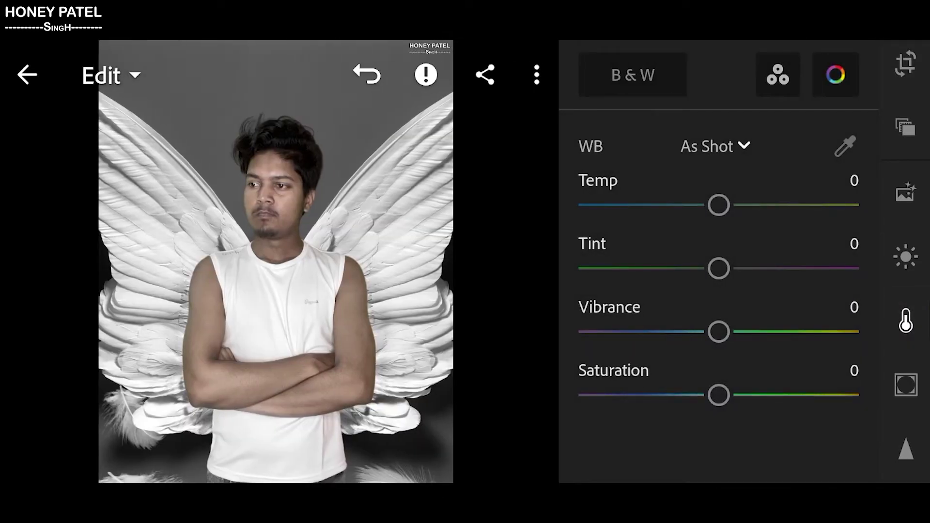
# - Set Color to Temp -12, Tint 7, Vibrance -7 and Saturation 17
pyautogui.moveTo(718, 205); pyautogui.dragTo(705, 207)
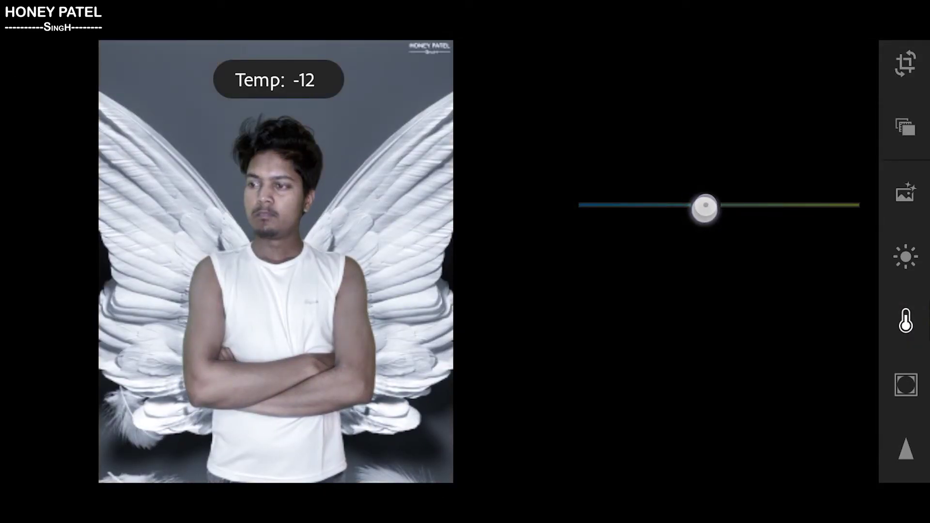
pyautogui.moveTo(719, 268)
pyautogui.mouseDown()
pyautogui.moveTo(737, 274)
pyautogui.moveTo(726, 274)
pyautogui.mouseUp()
pyautogui.moveTo(718, 330); pyautogui.dragTo(703, 331)
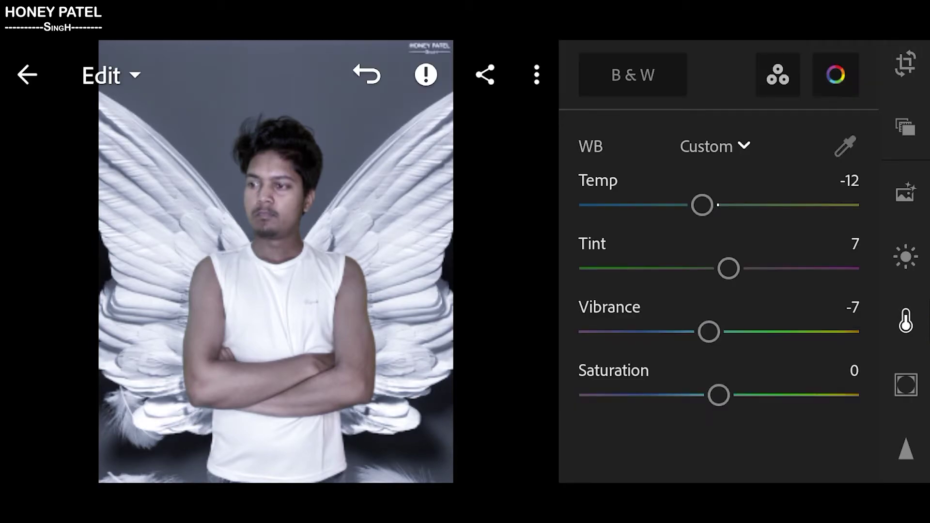
pyautogui.moveTo(718, 395); pyautogui.dragTo(742, 395)
# - Add Texture 14, Clarity 30, Vignette -16 and Sharpening 51
pyautogui.click(905, 389)
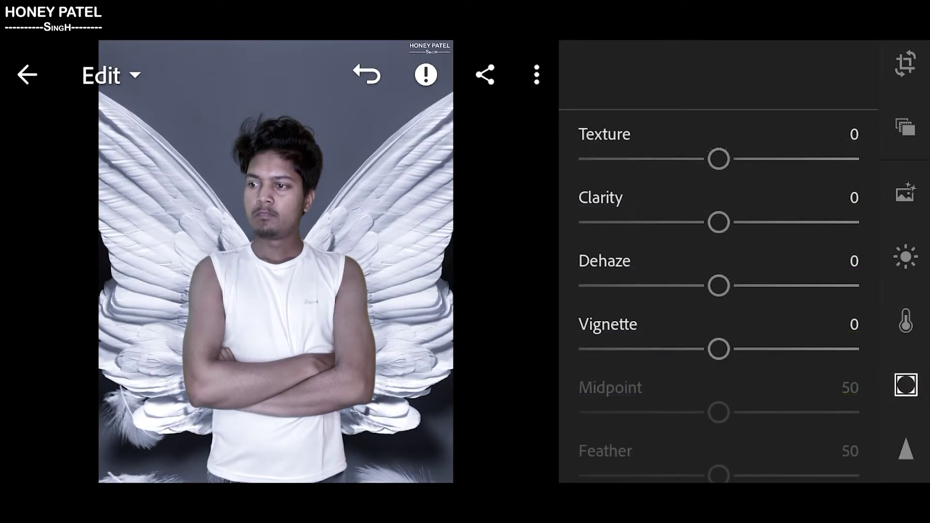
pyautogui.moveTo(710, 172)
pyautogui.mouseDown()
pyautogui.moveTo(733, 170)
pyautogui.moveTo(723, 170)
pyautogui.mouseUp()
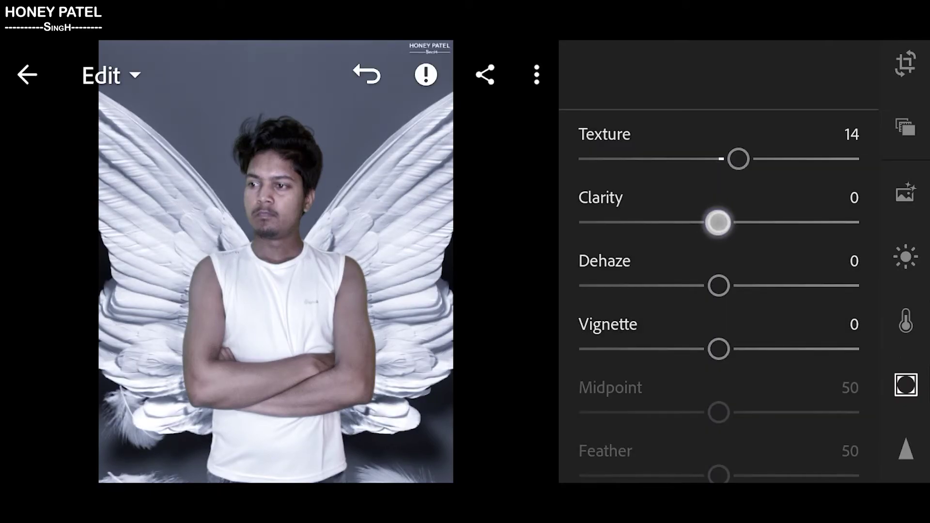
pyautogui.moveTo(718, 222)
pyautogui.mouseDown()
pyautogui.moveTo(755, 227)
pyautogui.moveTo(746, 231)
pyautogui.mouseUp()
pyautogui.moveTo(720, 347)
pyautogui.mouseDown()
pyautogui.moveTo(695, 355)
pyautogui.moveTo(703, 355)
pyautogui.mouseUp()
pyautogui.click(906, 321)
pyautogui.click(905, 449)
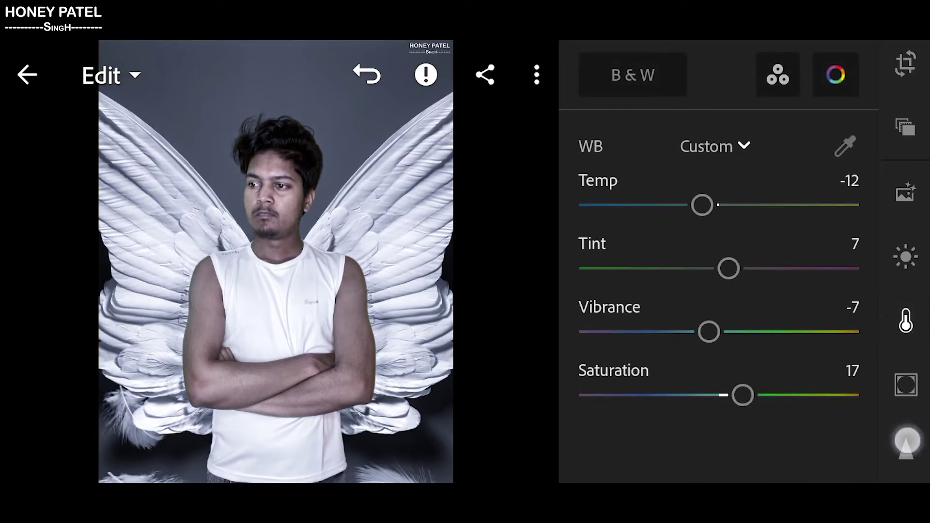
pyautogui.moveTo(582, 92); pyautogui.dragTo(685, 104)
# - Set Detail to Noise Reduction 25, Color Noise Reduction 27 and Smoothness 60
pyautogui.scroll(-5, 777, 189)
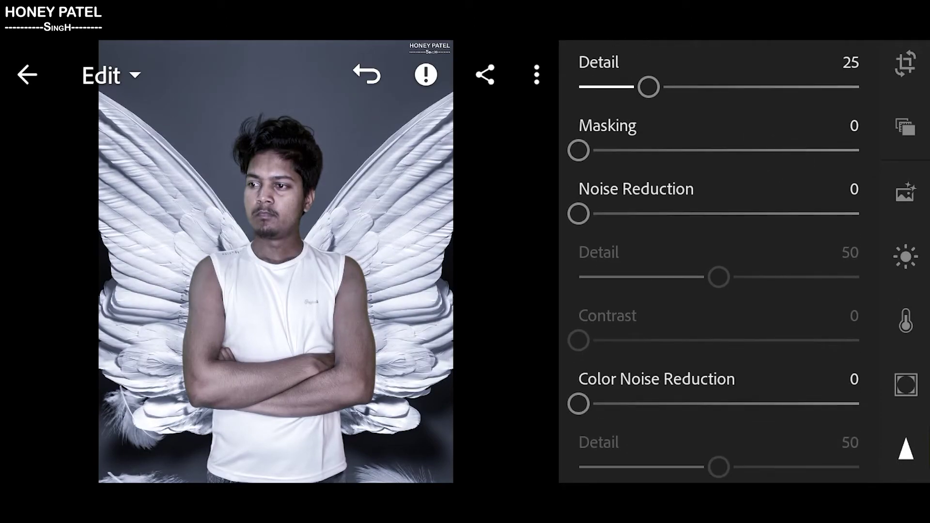
pyautogui.moveTo(579, 214); pyautogui.dragTo(649, 218)
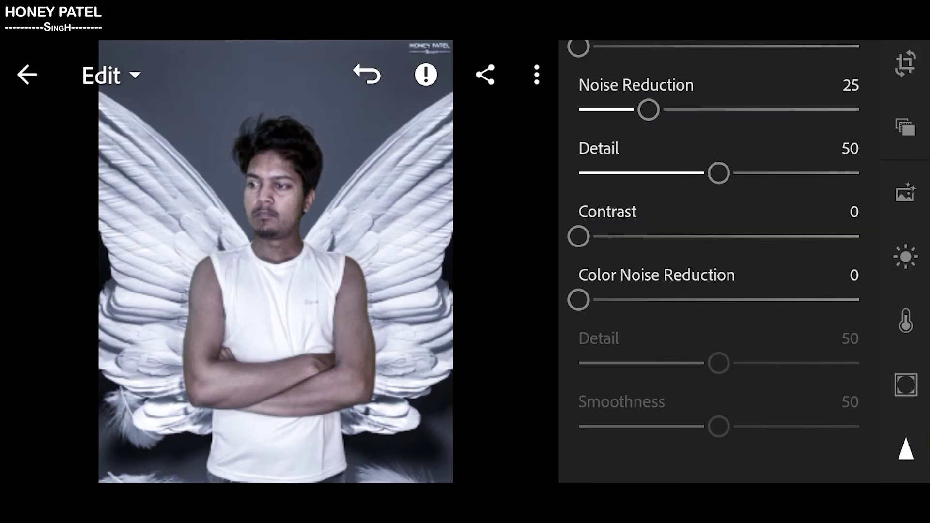
pyautogui.moveTo(579, 303)
pyautogui.mouseDown()
pyautogui.moveTo(664, 320)
pyautogui.moveTo(654, 320)
pyautogui.mouseUp()
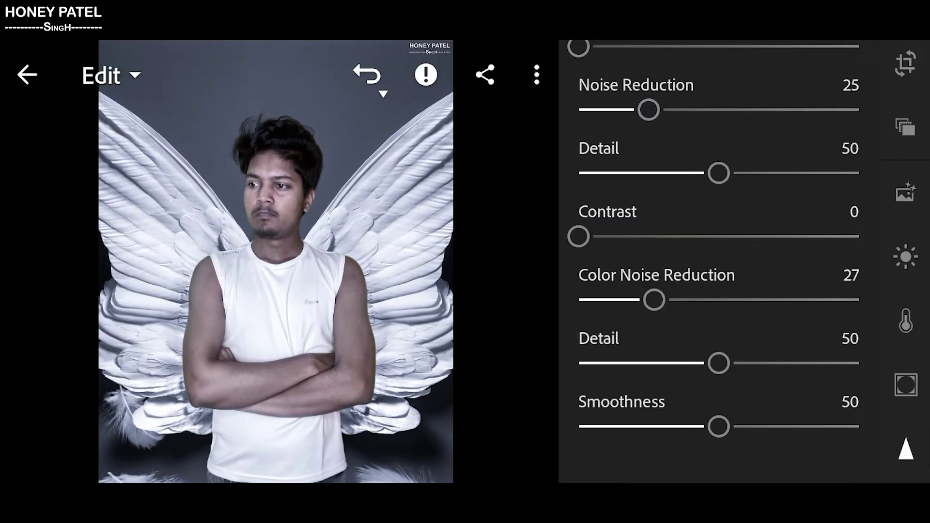
pyautogui.moveTo(719, 426); pyautogui.dragTo(763, 433)
pyautogui.click(897, 443)
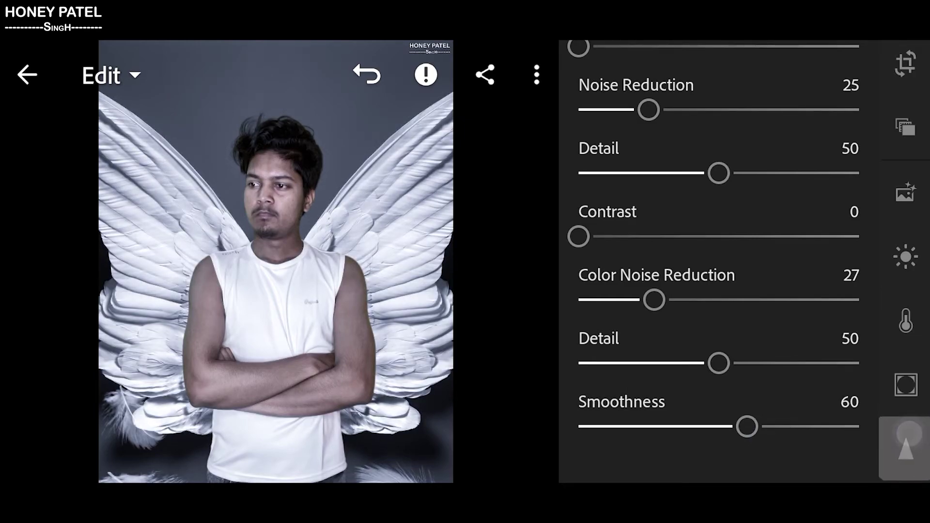
pyautogui.click(905, 320)
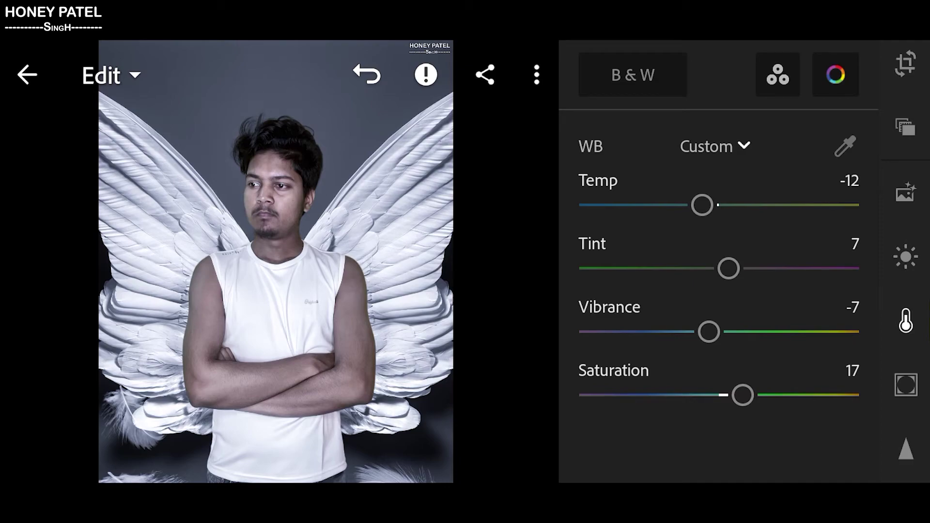
# - In Color Mix, set orange tones to Saturation -14 and Luminance 10
pyautogui.click(836, 75)
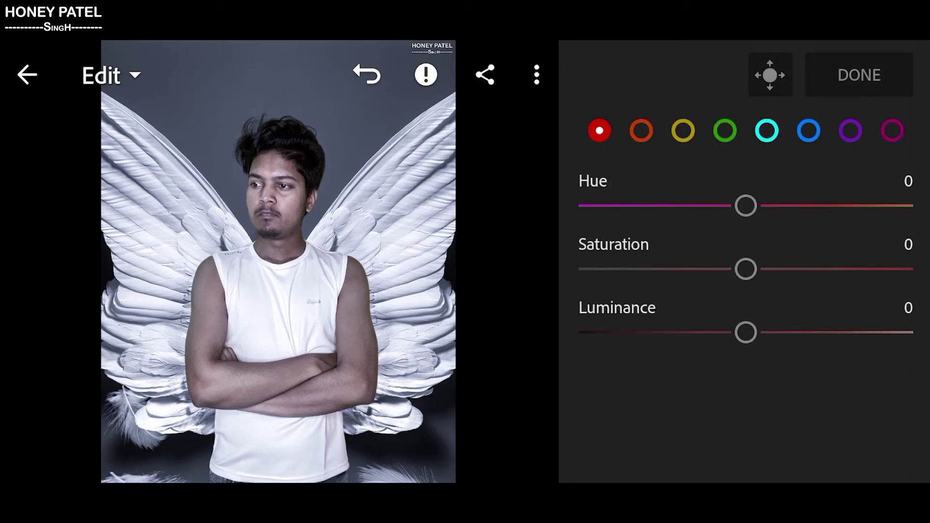
pyautogui.click(640, 130)
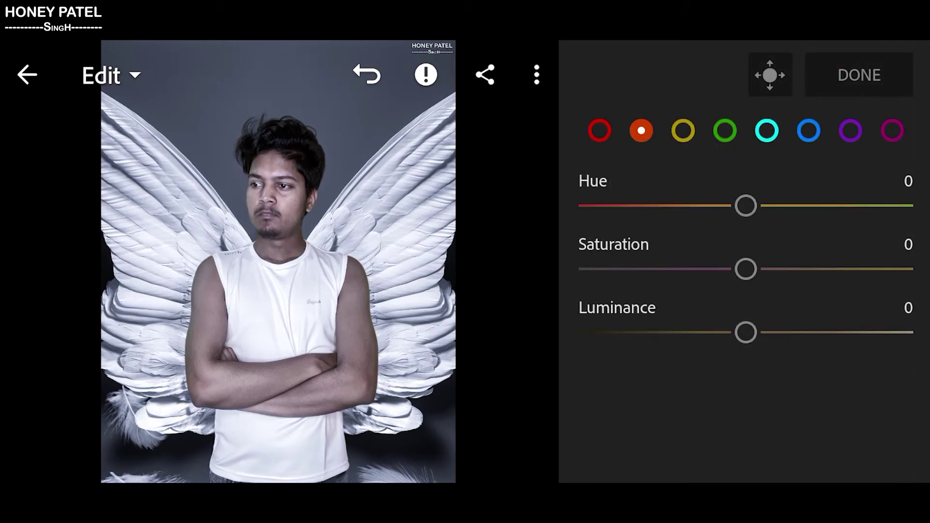
pyautogui.moveTo(745, 268); pyautogui.dragTo(727, 277)
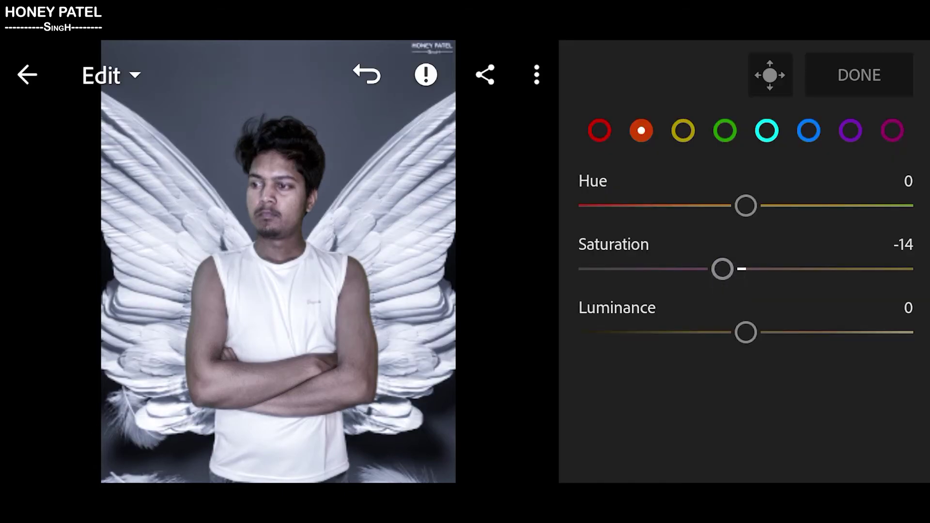
pyautogui.moveTo(743, 332)
pyautogui.mouseDown()
pyautogui.moveTo(766, 332)
pyautogui.moveTo(718, 332)
pyautogui.moveTo(762, 332)
pyautogui.mouseUp()
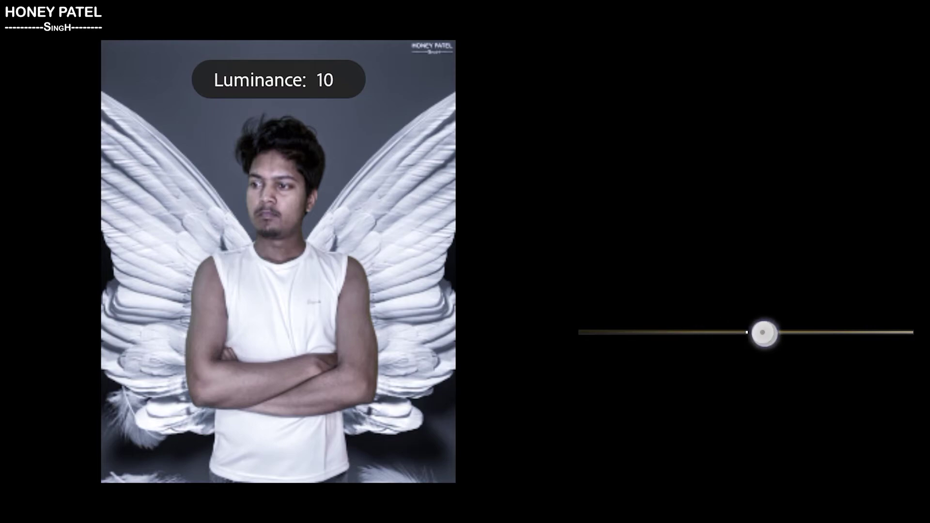
# - Set yellow tones to Saturation -24 and Luminance 16, then close Color Mix
pyautogui.click(683, 131)
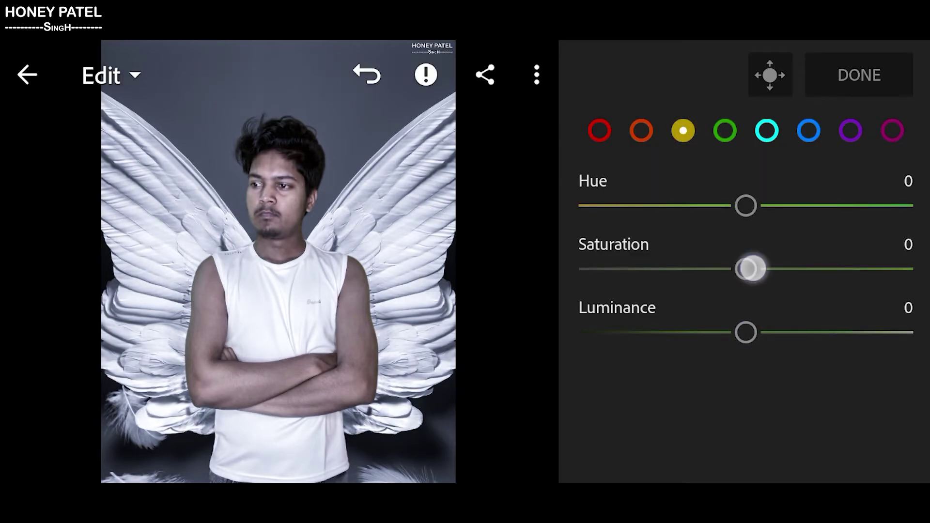
pyautogui.moveTo(749, 268); pyautogui.dragTo(706, 269)
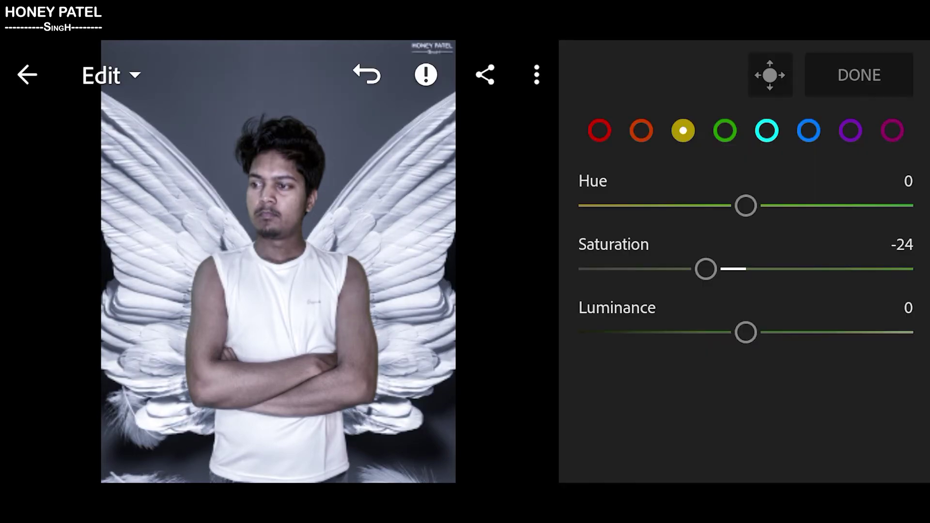
pyautogui.moveTo(743, 332); pyautogui.dragTo(773, 332)
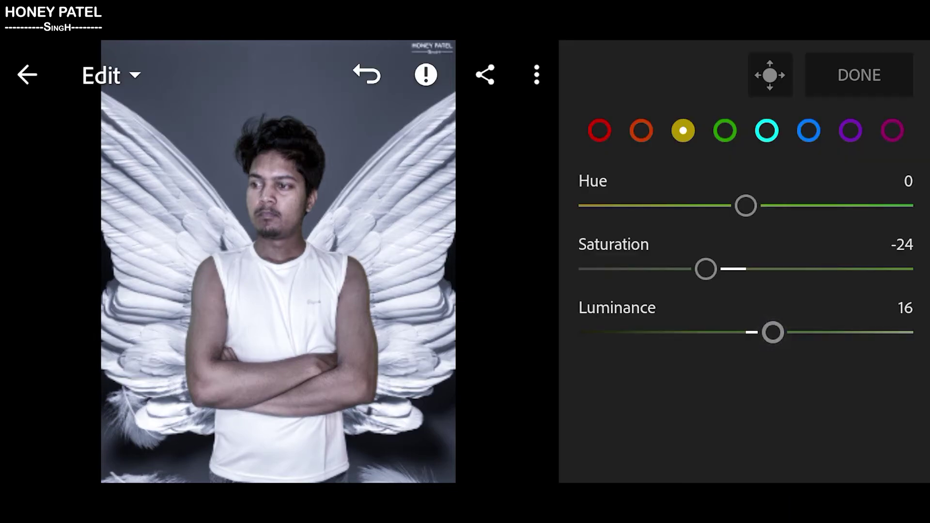
pyautogui.click(871, 73)
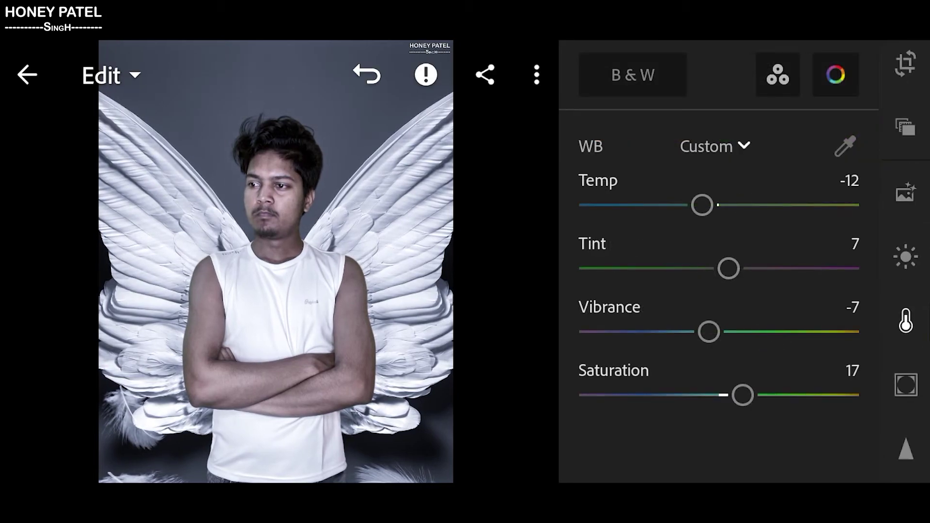
# - Apply global Color Grading at Hue 39, Saturation 70 and confirm it
pyautogui.click(766, 66)
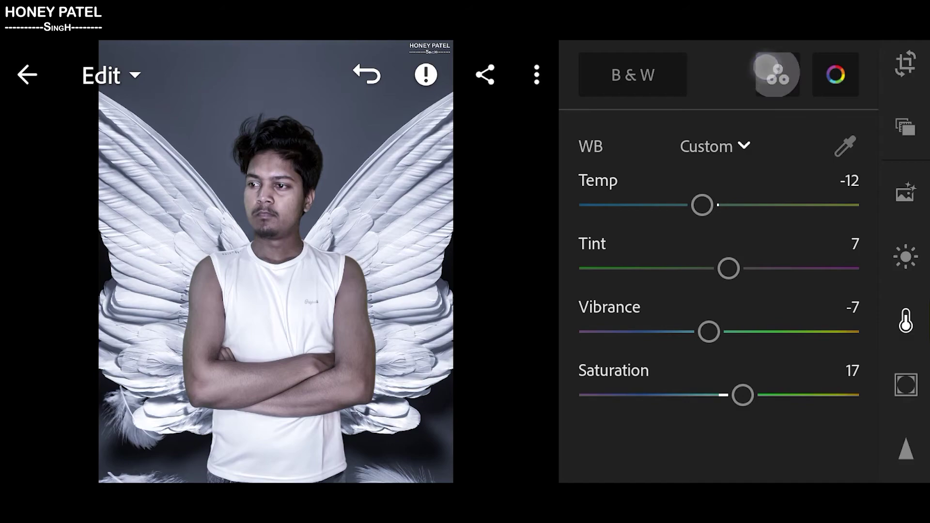
pyautogui.click(827, 126)
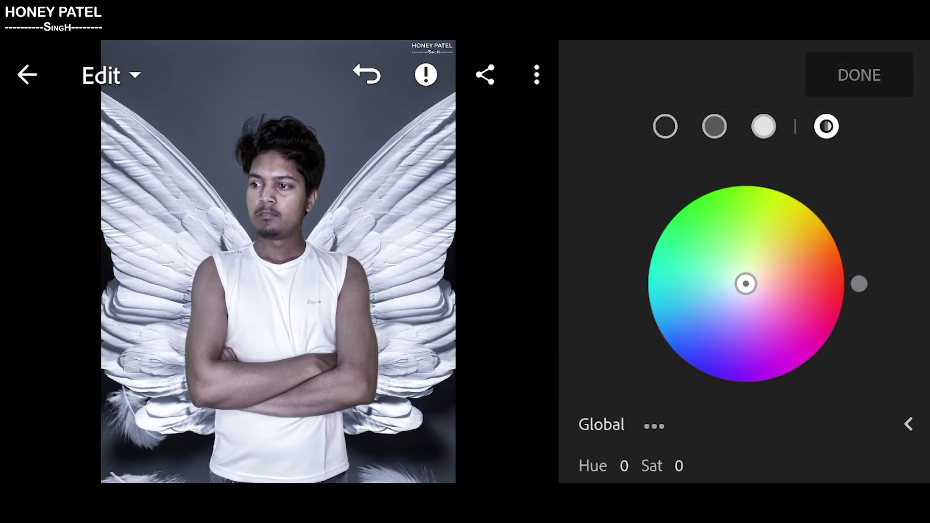
pyautogui.moveTo(746, 284)
pyautogui.mouseDown()
pyautogui.moveTo(777, 256)
pyautogui.moveTo(756, 270)
pyautogui.moveTo(780, 239)
pyautogui.mouseUp()
pyautogui.moveTo(778, 239)
pyautogui.mouseDown()
pyautogui.moveTo(760, 249)
pyautogui.moveTo(795, 319)
pyautogui.moveTo(810, 281)
pyautogui.moveTo(792, 283)
pyautogui.moveTo(792, 247)
pyautogui.moveTo(797, 298)
pyautogui.moveTo(808, 268)
pyautogui.moveTo(796, 242)
pyautogui.mouseUp()
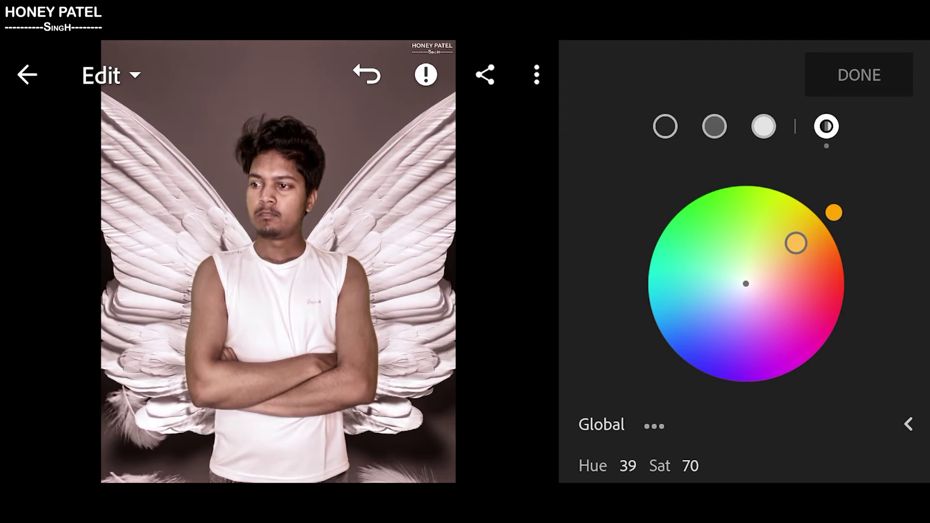
pyautogui.click(879, 74)
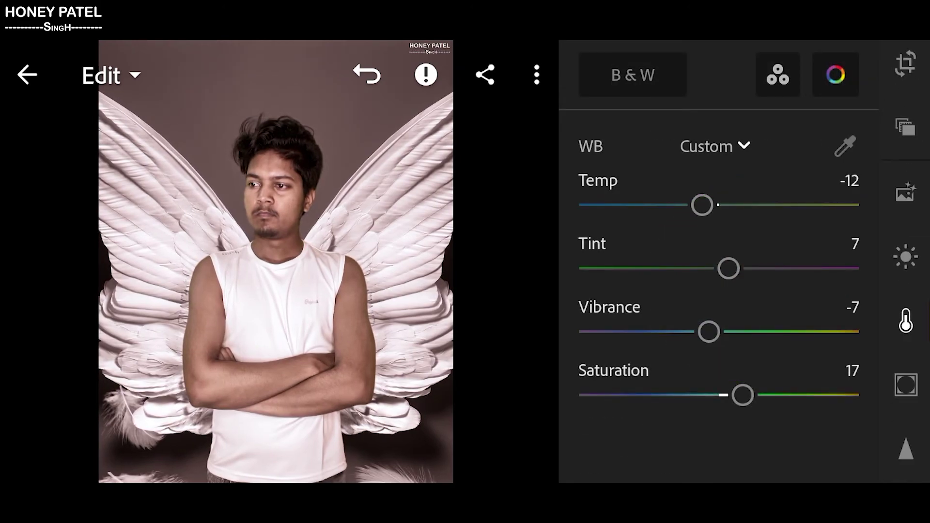
# - Close the Color panel and briefly recheck the Light panel values
pyautogui.click(905, 321)
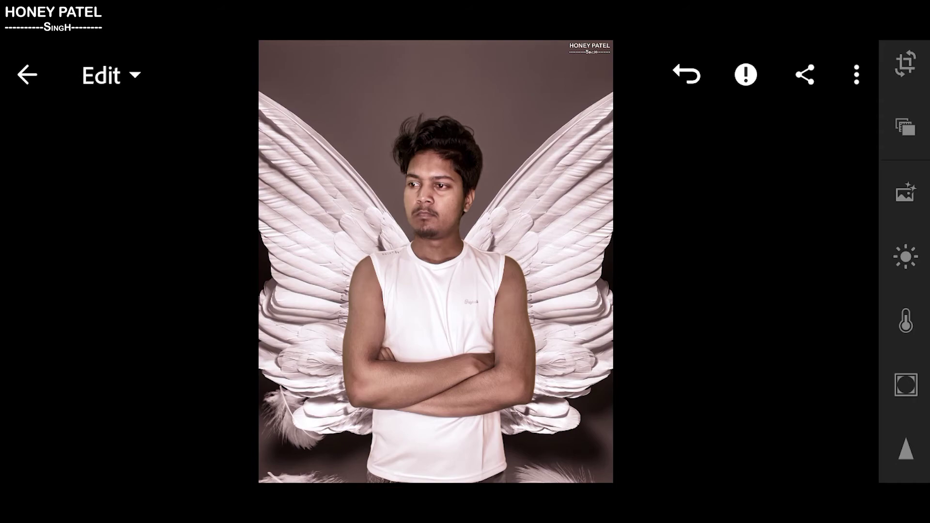
pyautogui.click(904, 256)
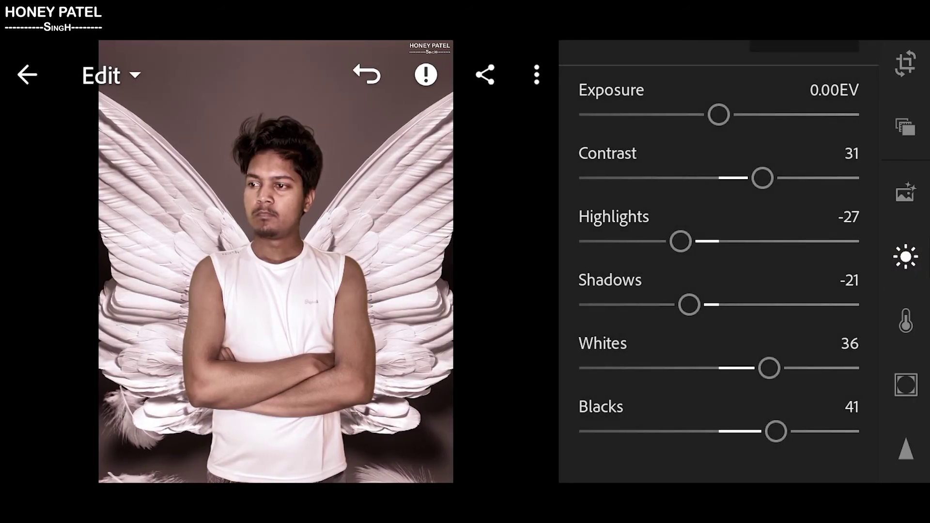
pyautogui.click(905, 256)
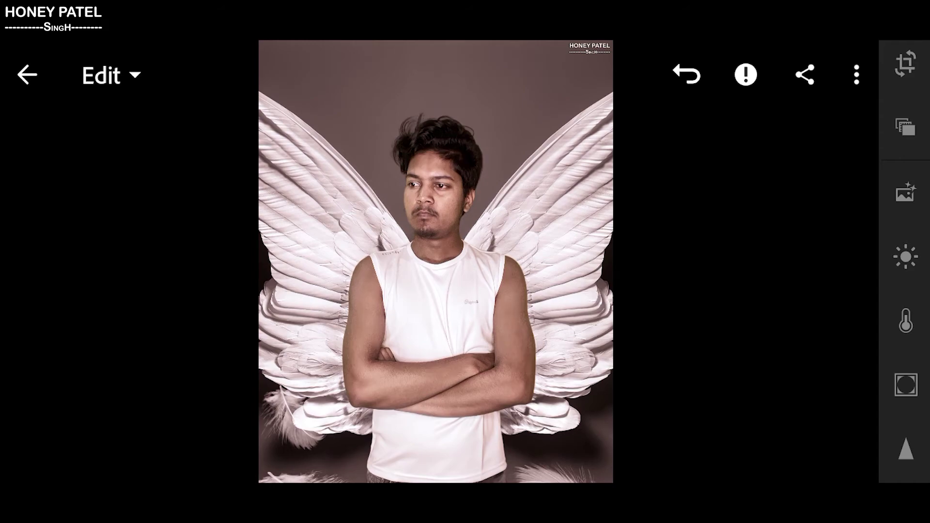
# - Compare with the original, zoom in on the face, then zoom back out
pyautogui.click(551, 284)
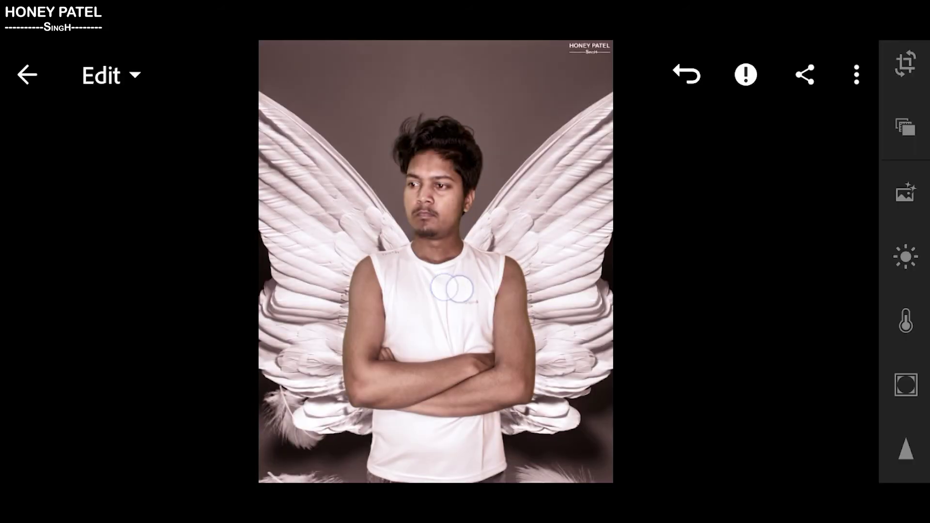
pyautogui.scroll(5, 451, 288)
pyautogui.moveTo(479, 160); pyautogui.dragTo(492, 386)
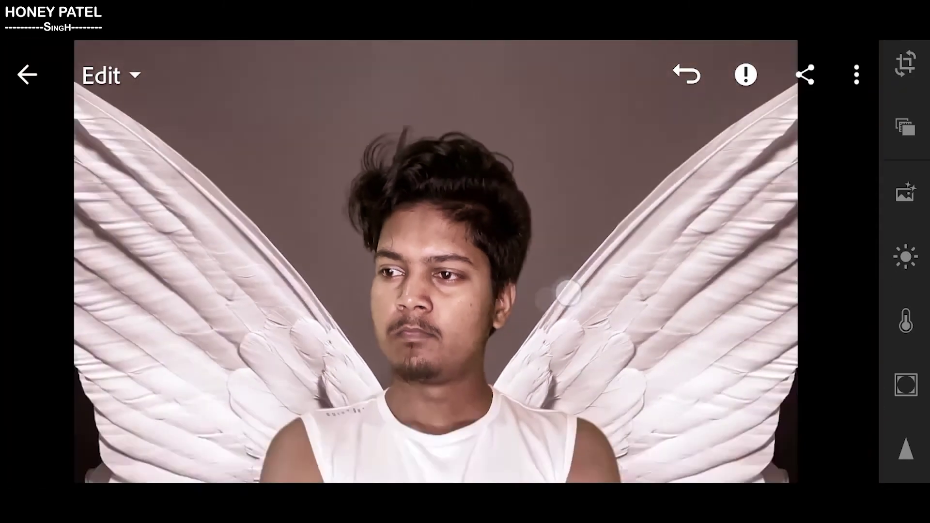
pyautogui.scroll(-5, 557, 293)
pyautogui.scroll(5, 484, 298)
pyautogui.scroll(3, 611, 336)
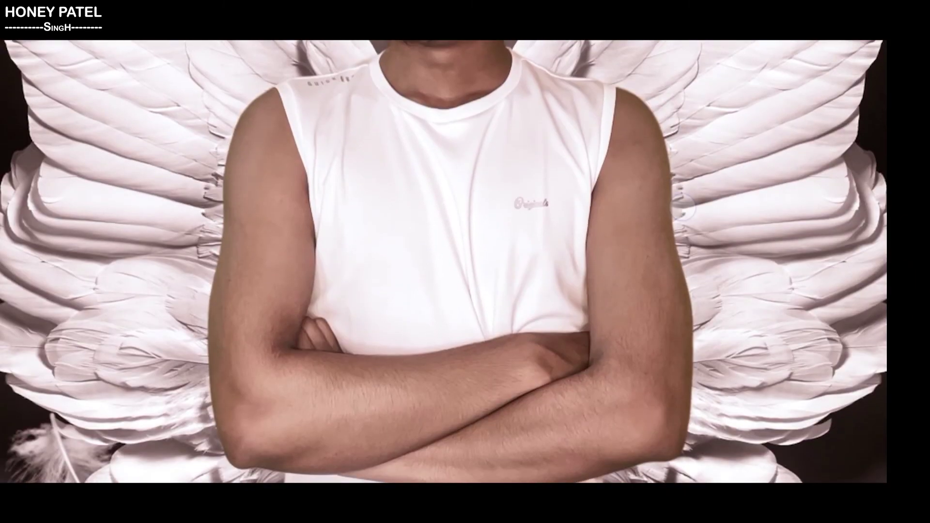
pyautogui.scroll(2, 465, 262)
pyautogui.scroll(-5, 436, 261)
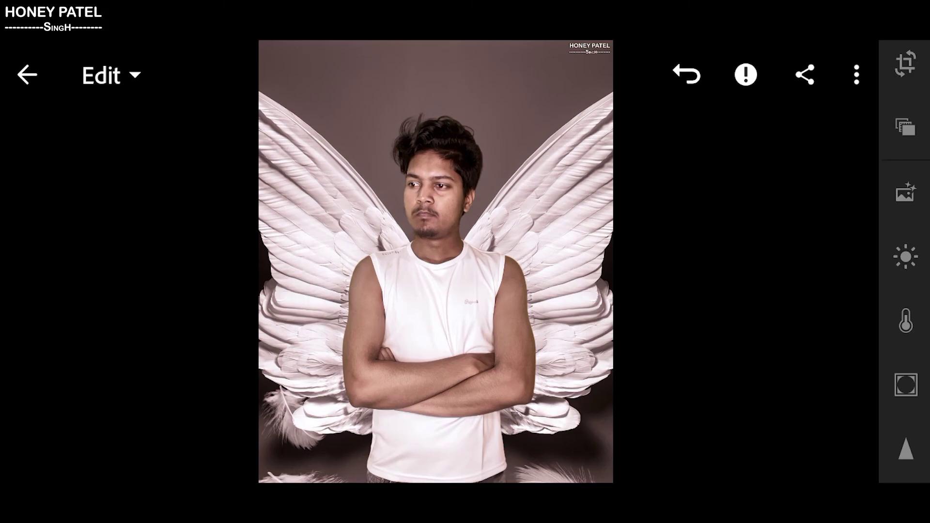
# - Save the sepia-graded wing portrait to the device through Share
pyautogui.click(805, 74)
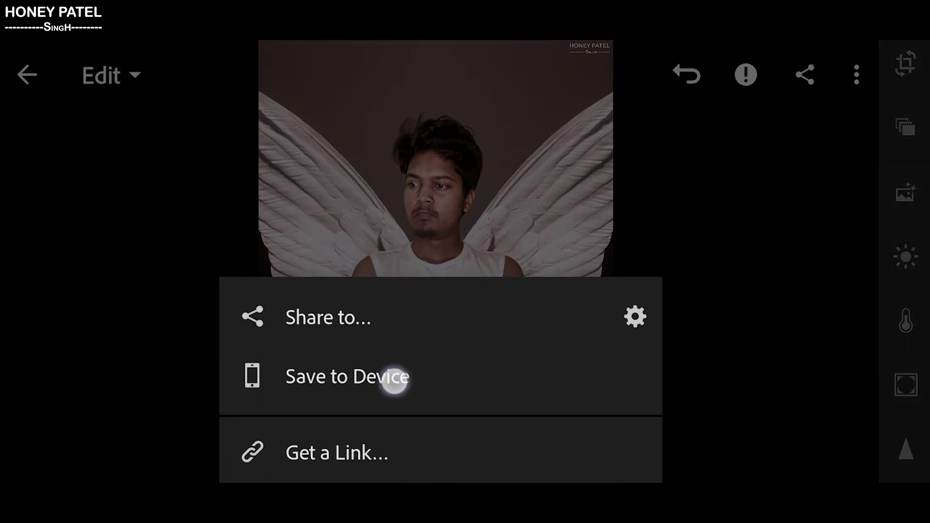
pyautogui.click(453, 391)
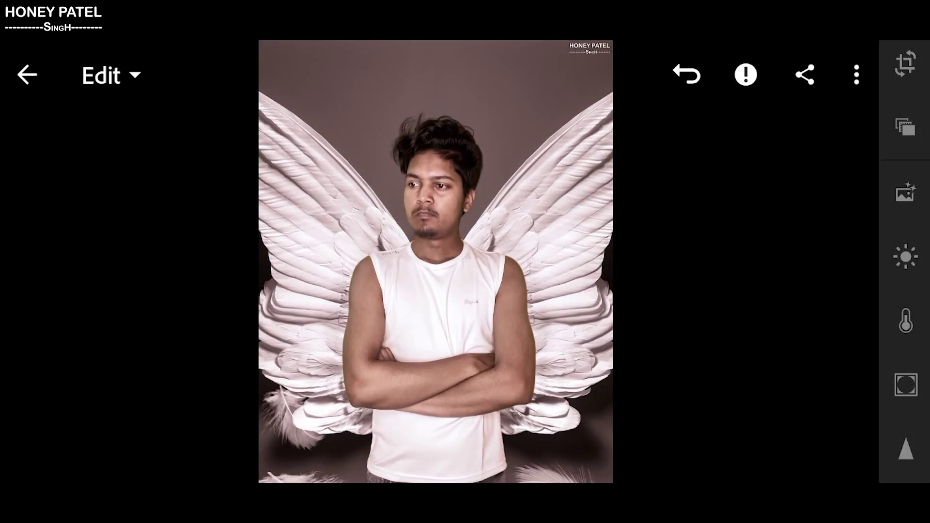